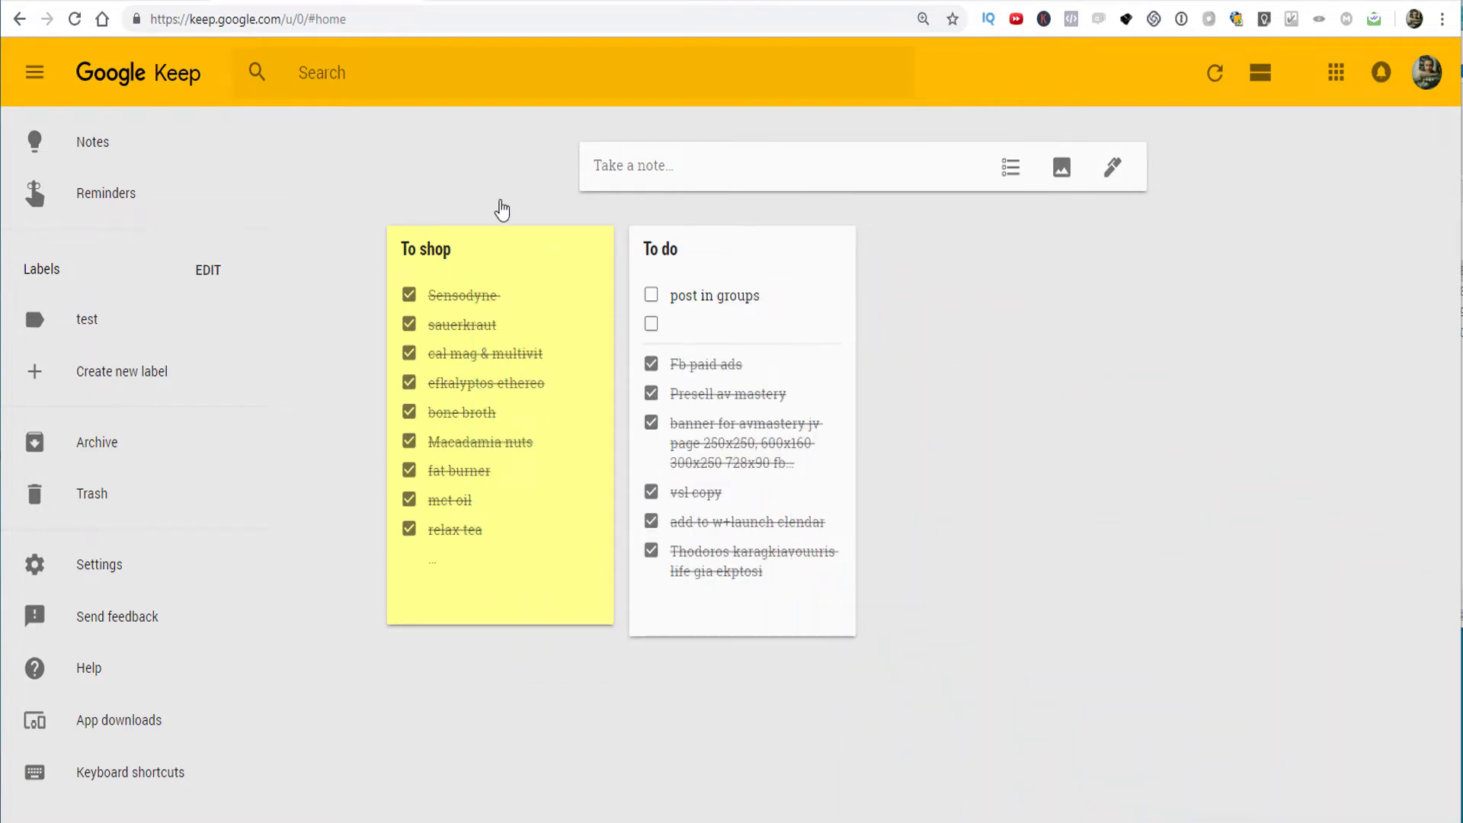
Create an untitled note with the lines "TESTING" and "Dadsasfd" and close it.
mouse_move(459, 457)
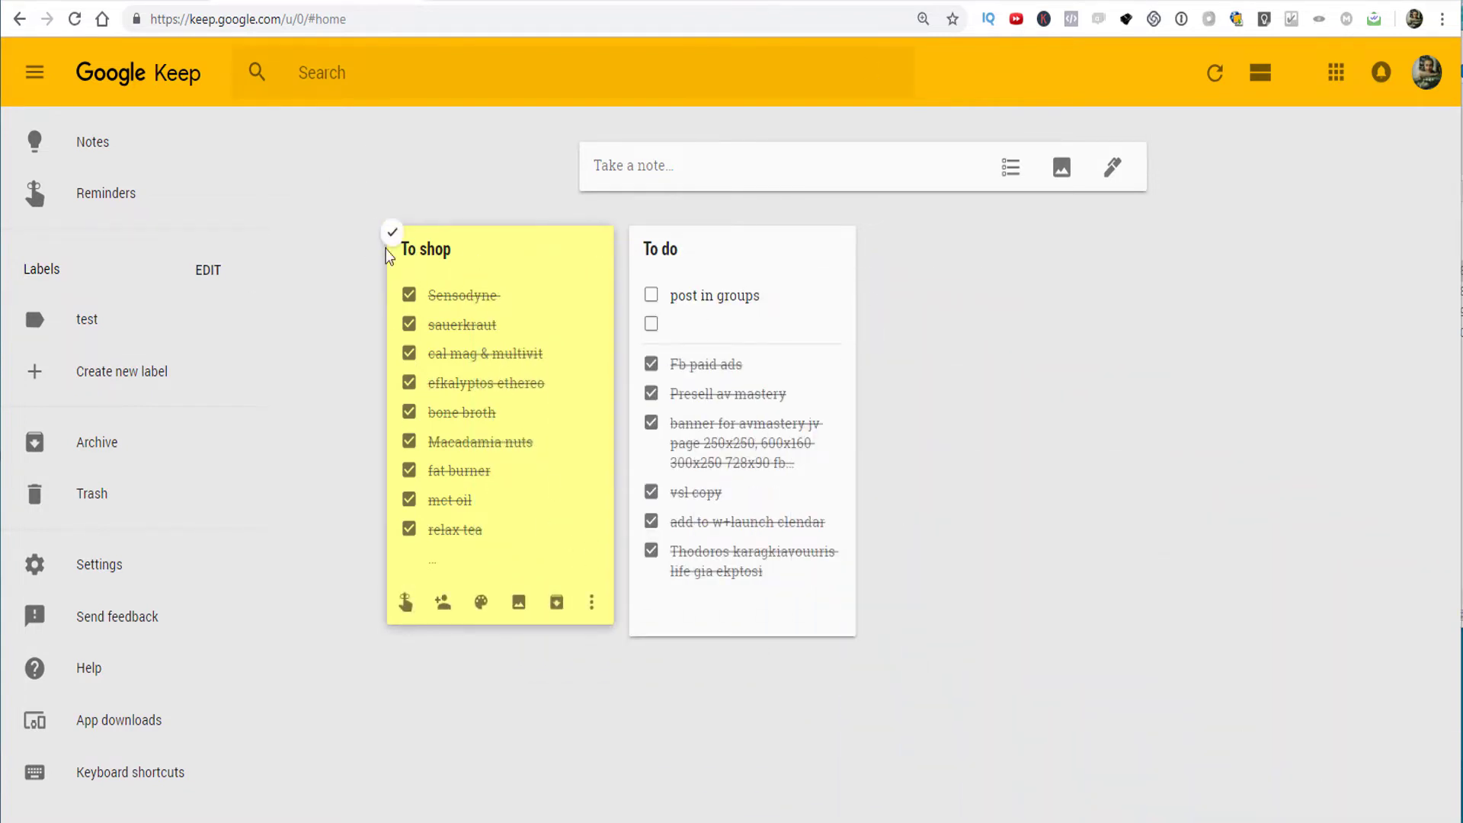
click(674, 164)
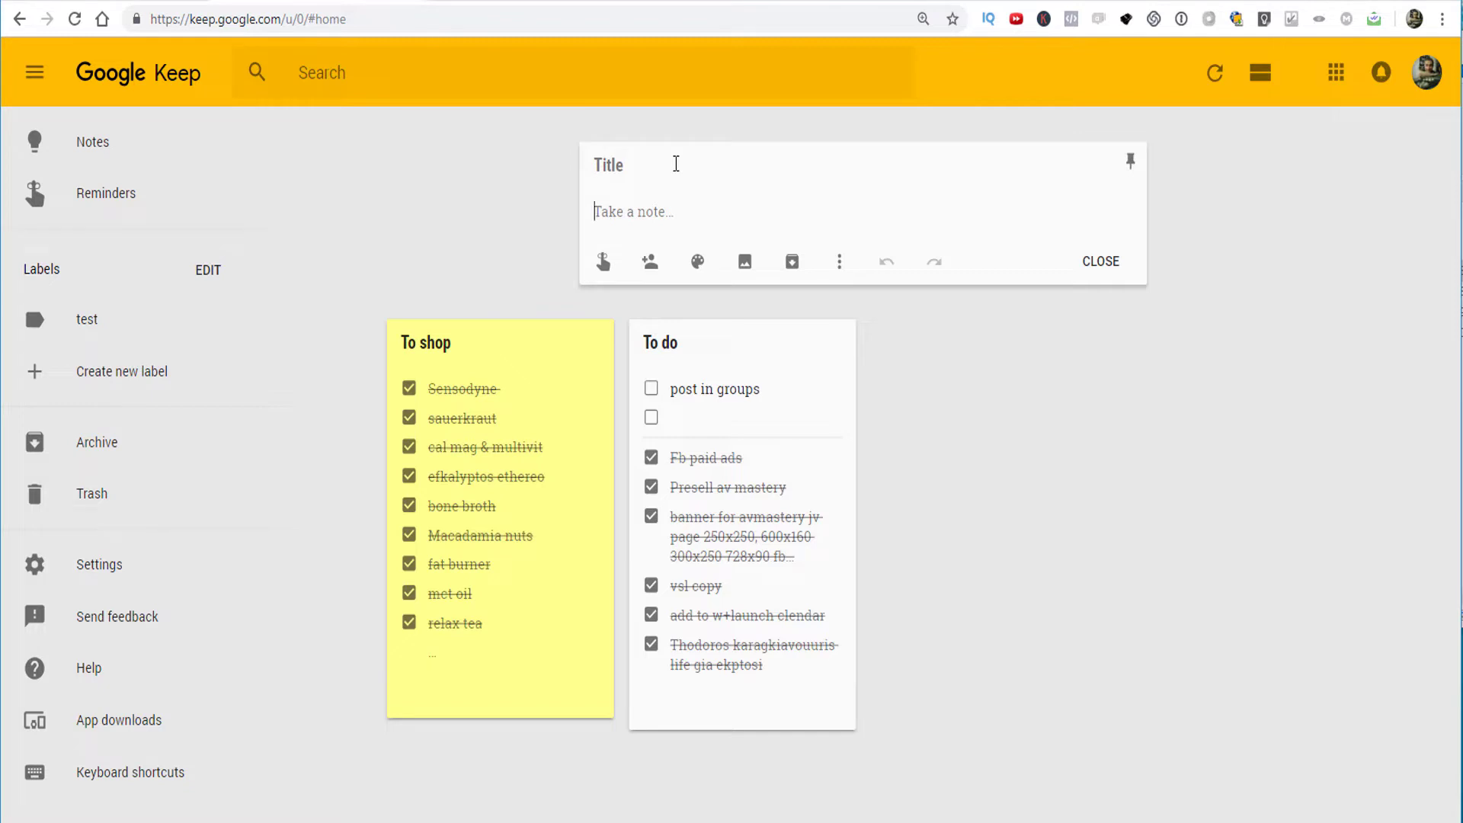
text(TESTING)
key(Return)
text(\)
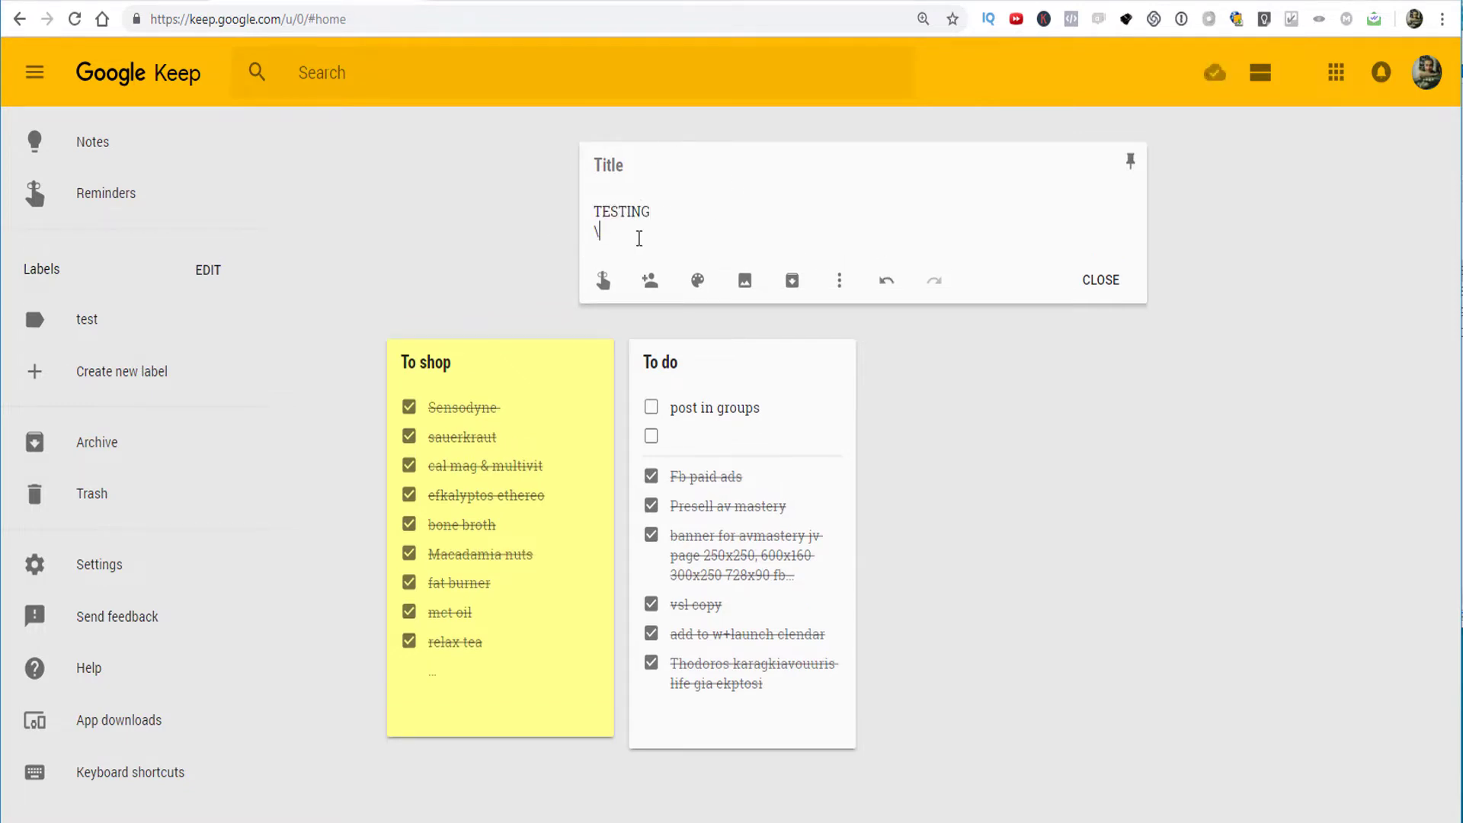
key(BackSpace)
text(Dafnesbirth)
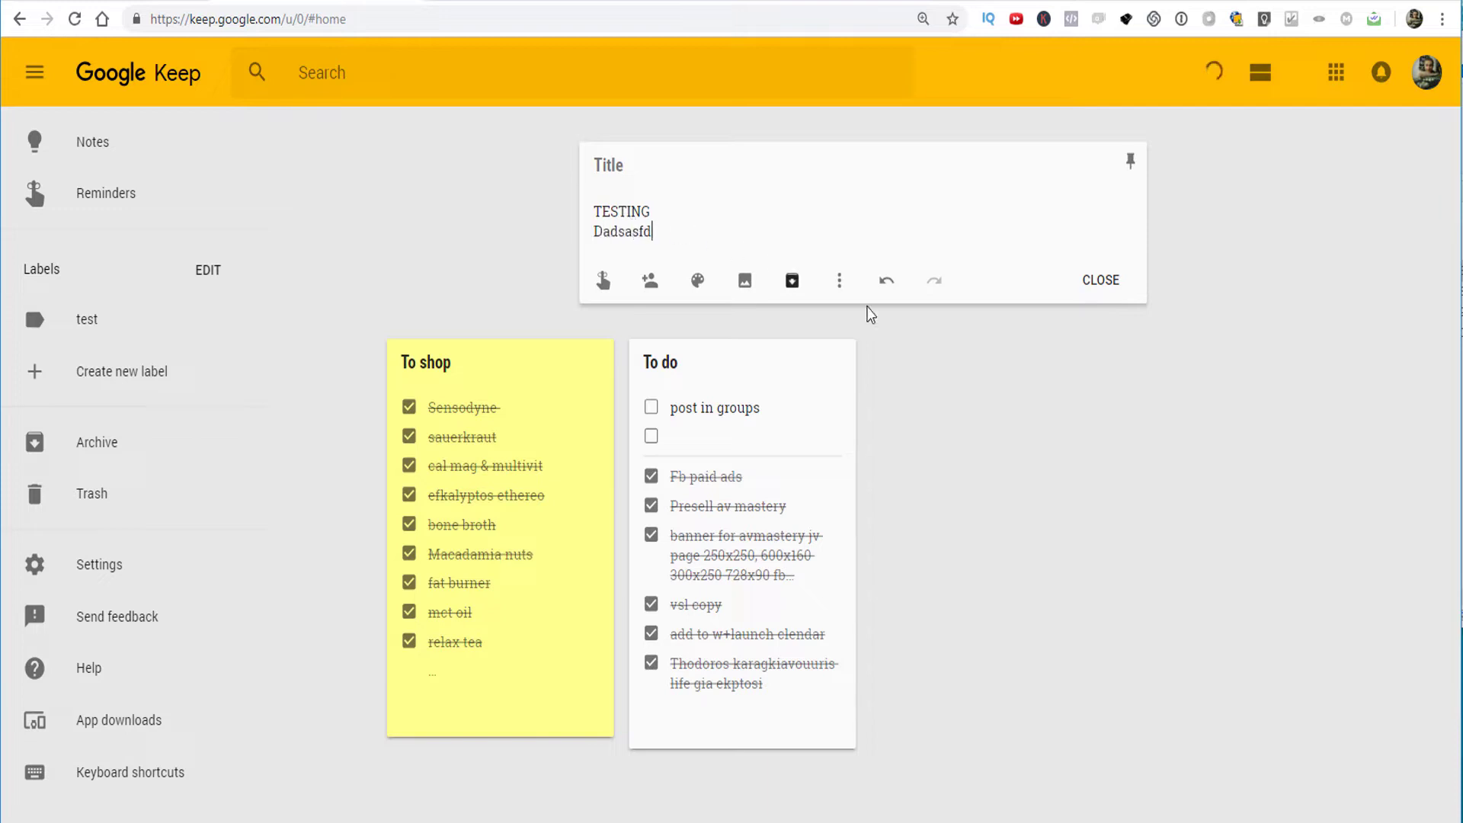
click(1100, 279)
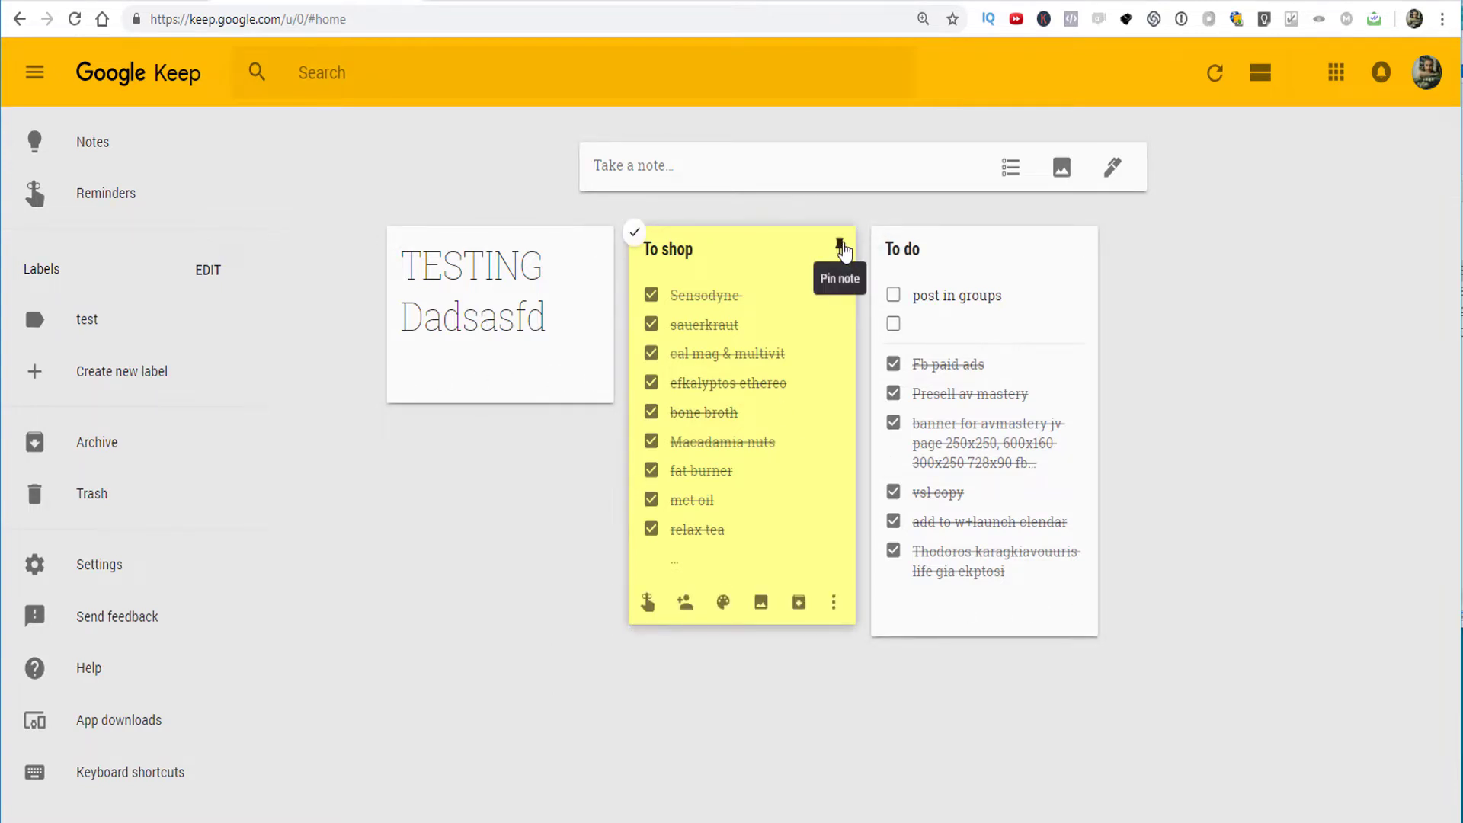
Pin the To shop note and show checkboxes on the TESTING note.
click(839, 248)
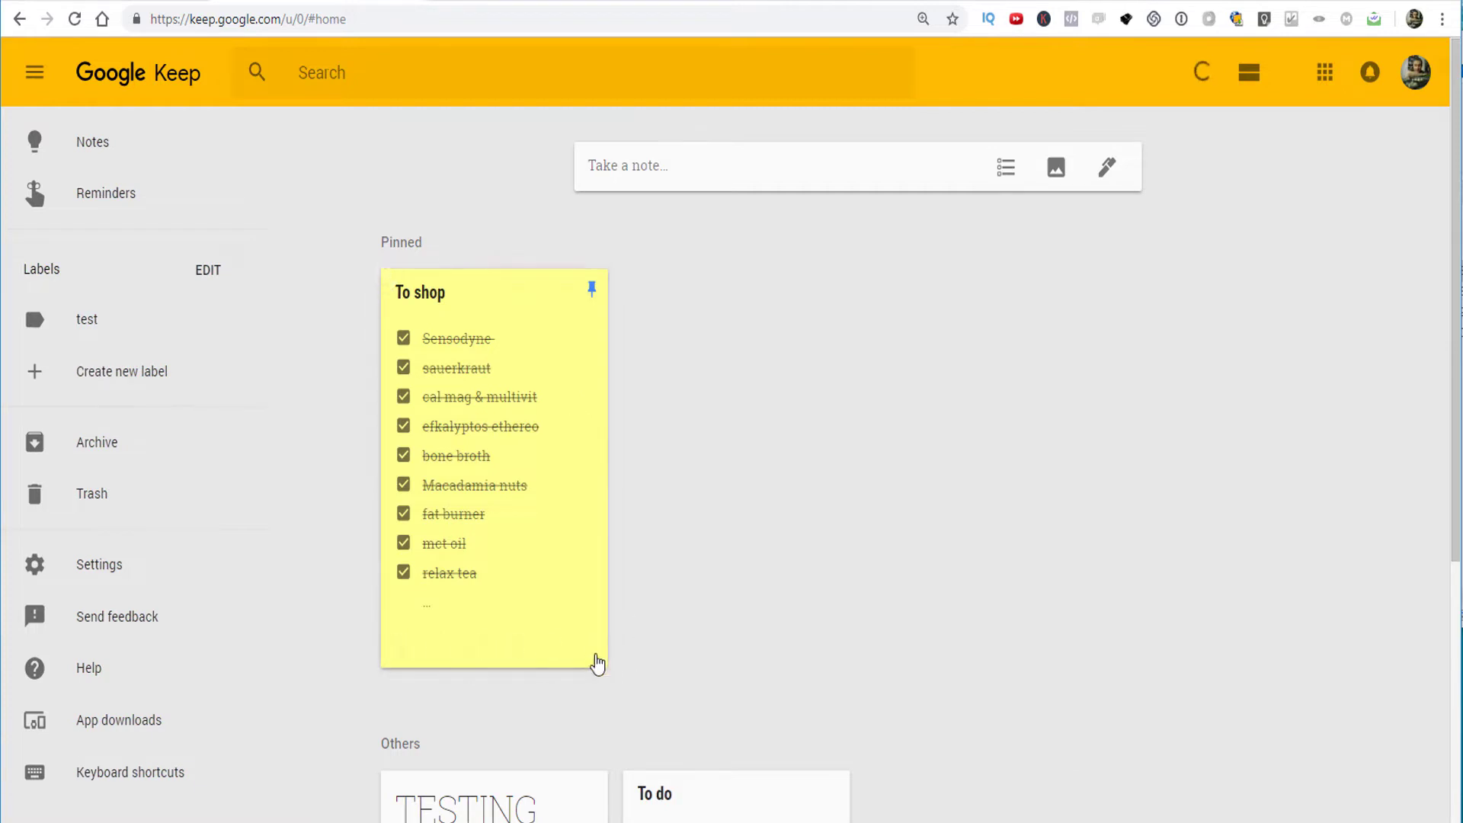
scroll(594, 655, down, 5)
click(584, 533)
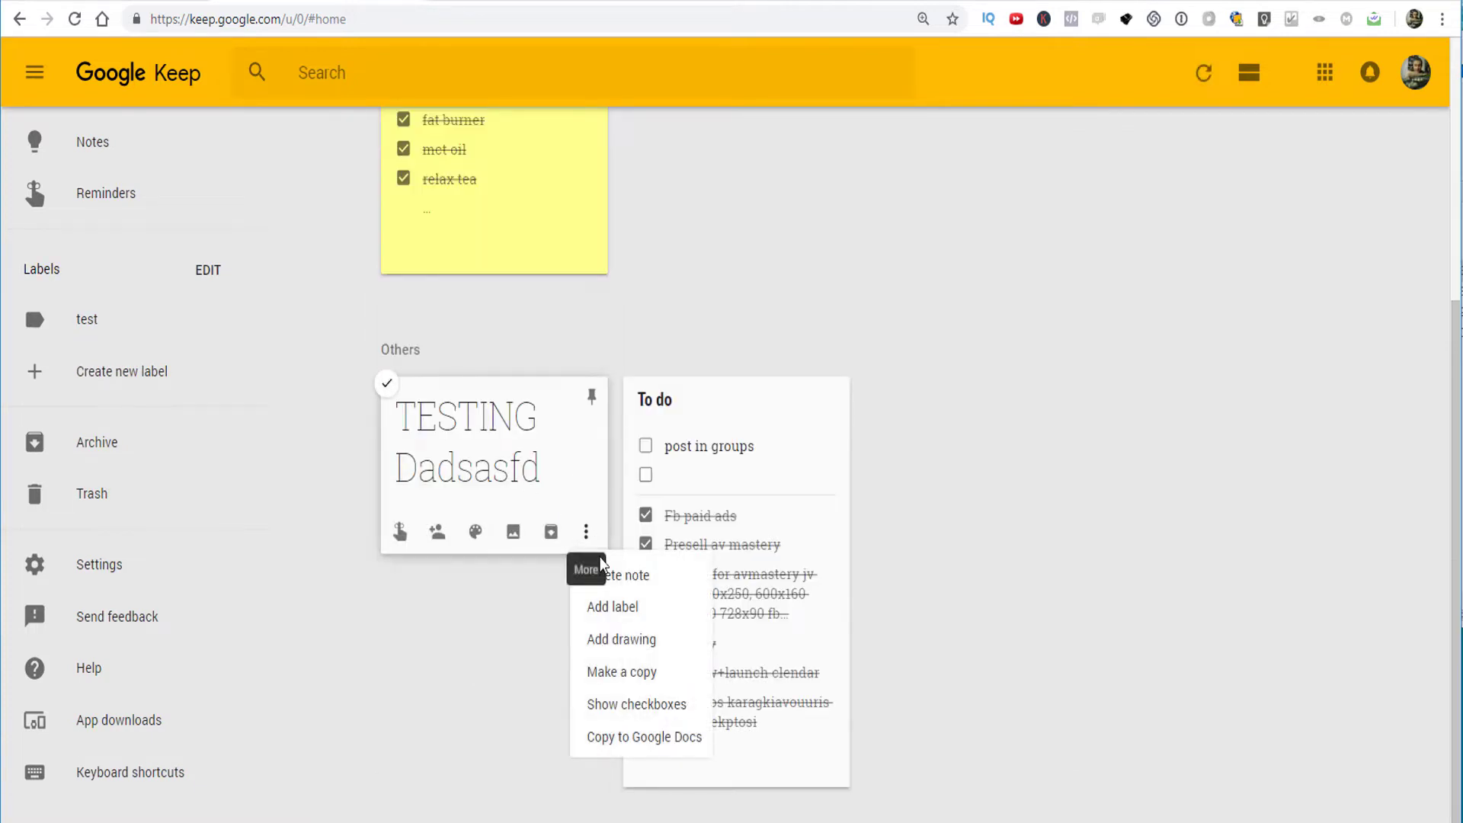
click(670, 706)
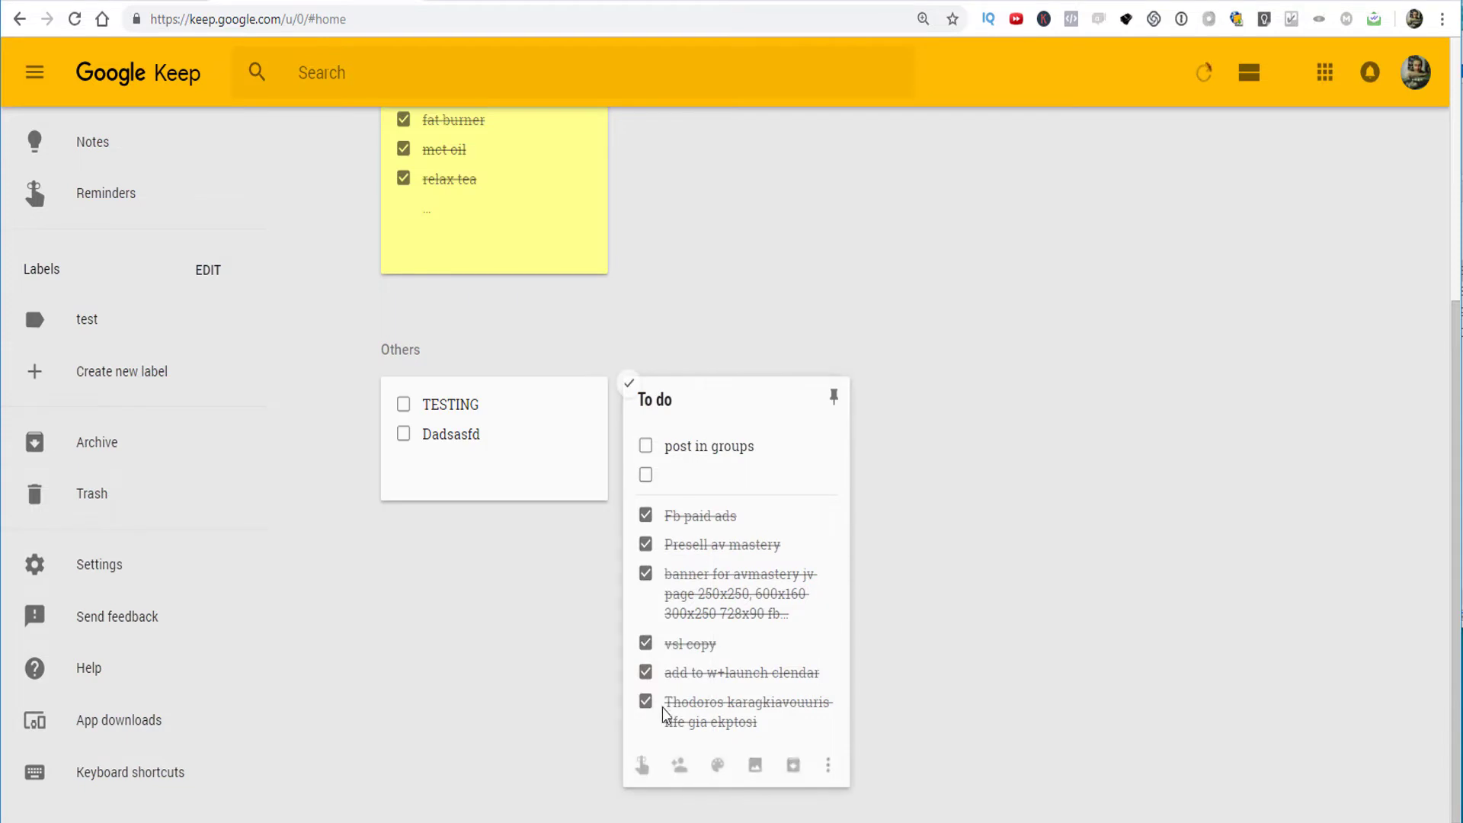
Add the list item "FAFGASFSA" below Dadsasfd in the TESTING checklist and close the note.
click(496, 448)
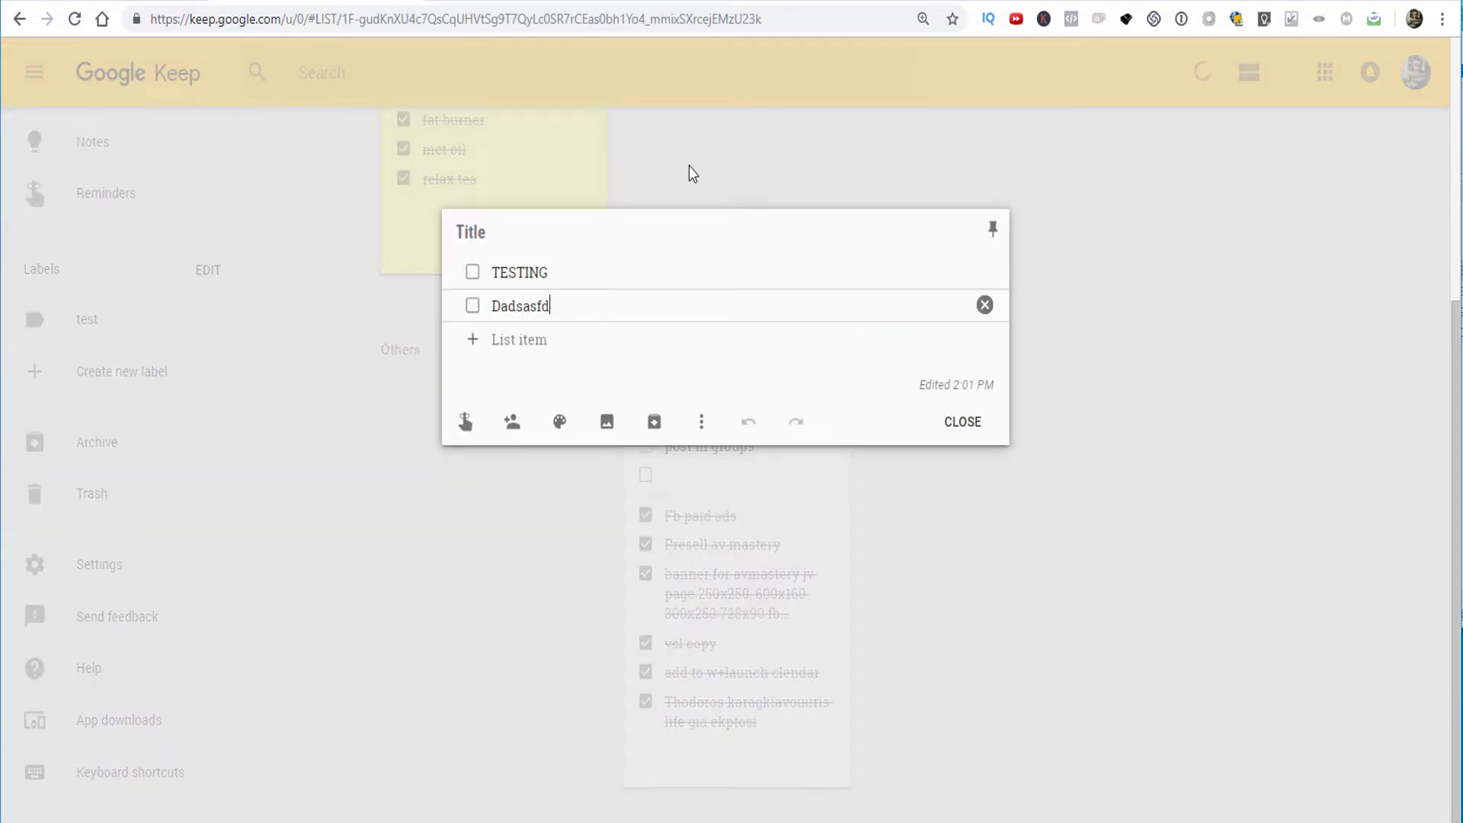
key(Return)
text(FAFGASFSA)
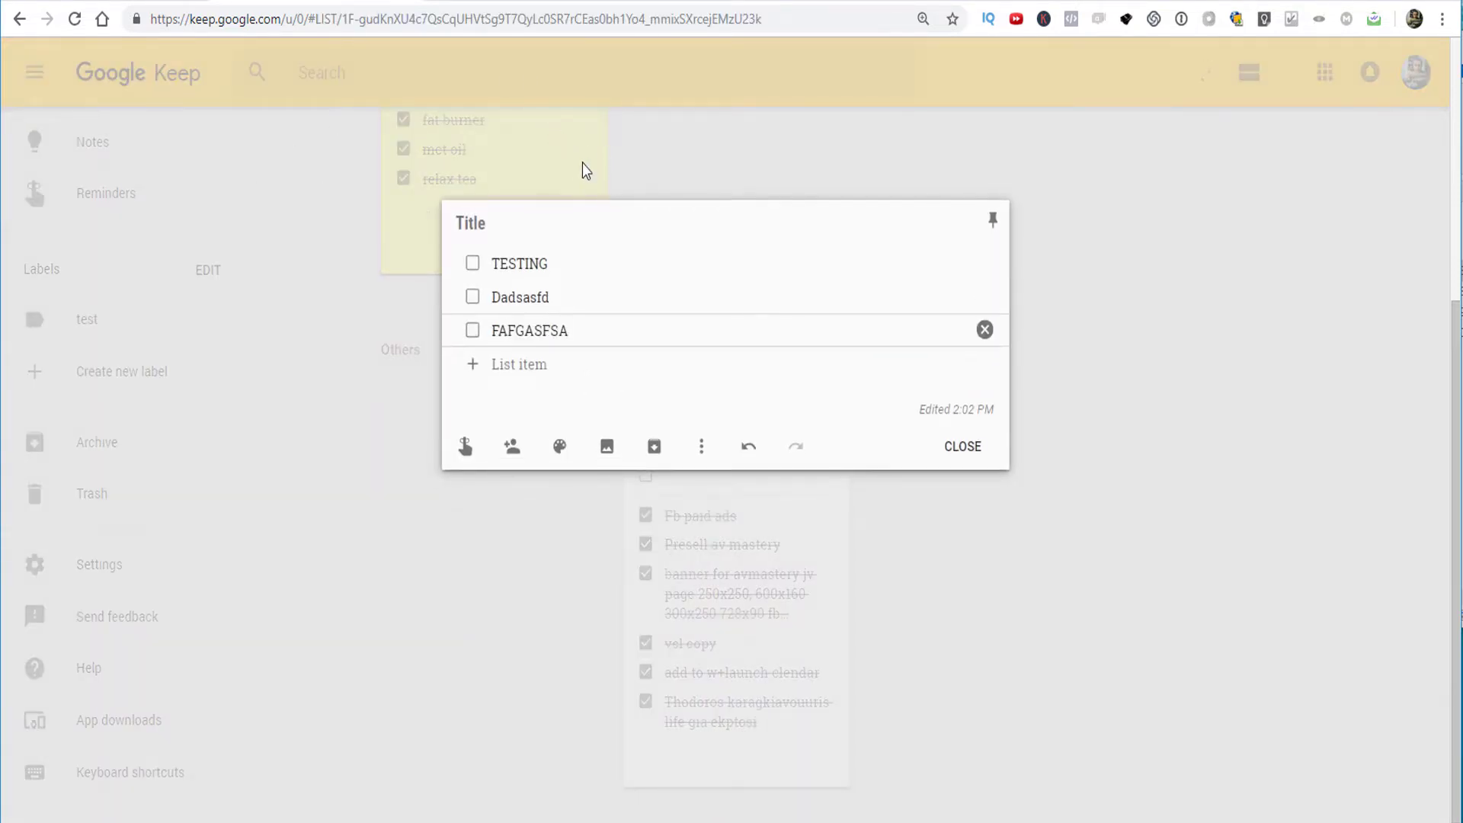
click(582, 162)
Add the suggested items "BRAZIl nuts", "MACADamia nuts" and "TOothpaste" to the To shop list.
scroll(577, 329, up, 5)
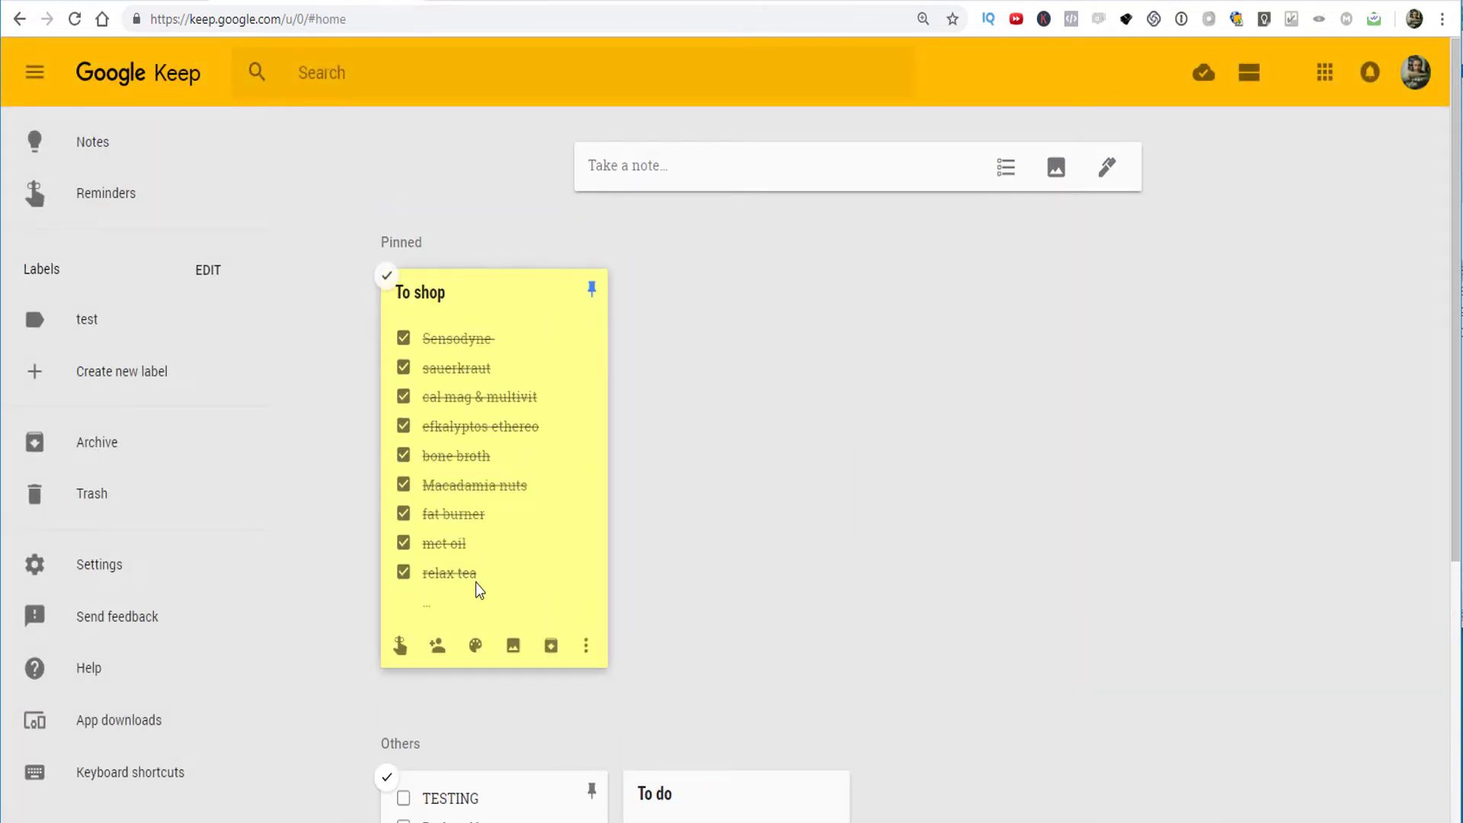
click(448, 328)
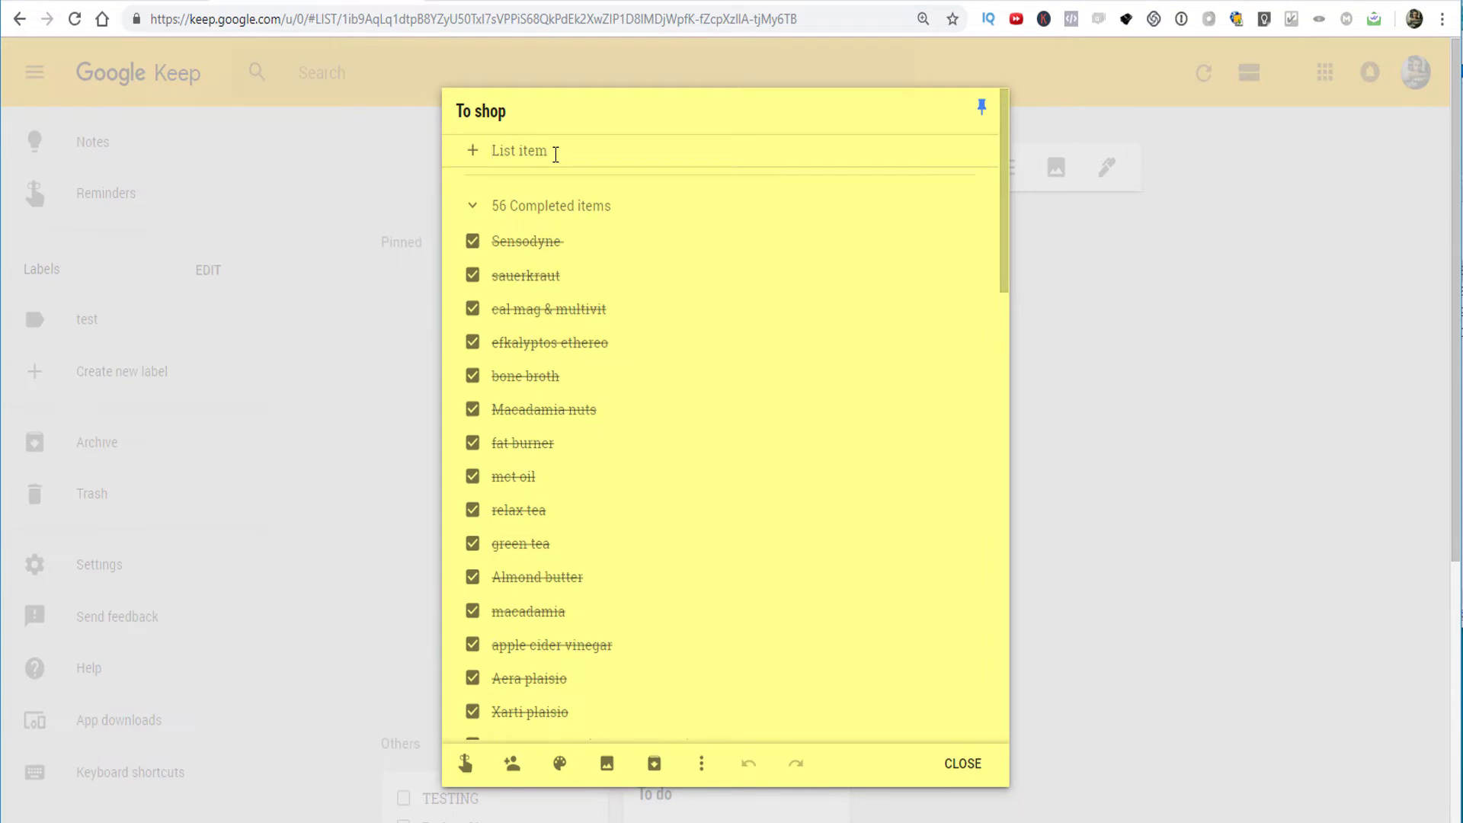
text(BRAZI)
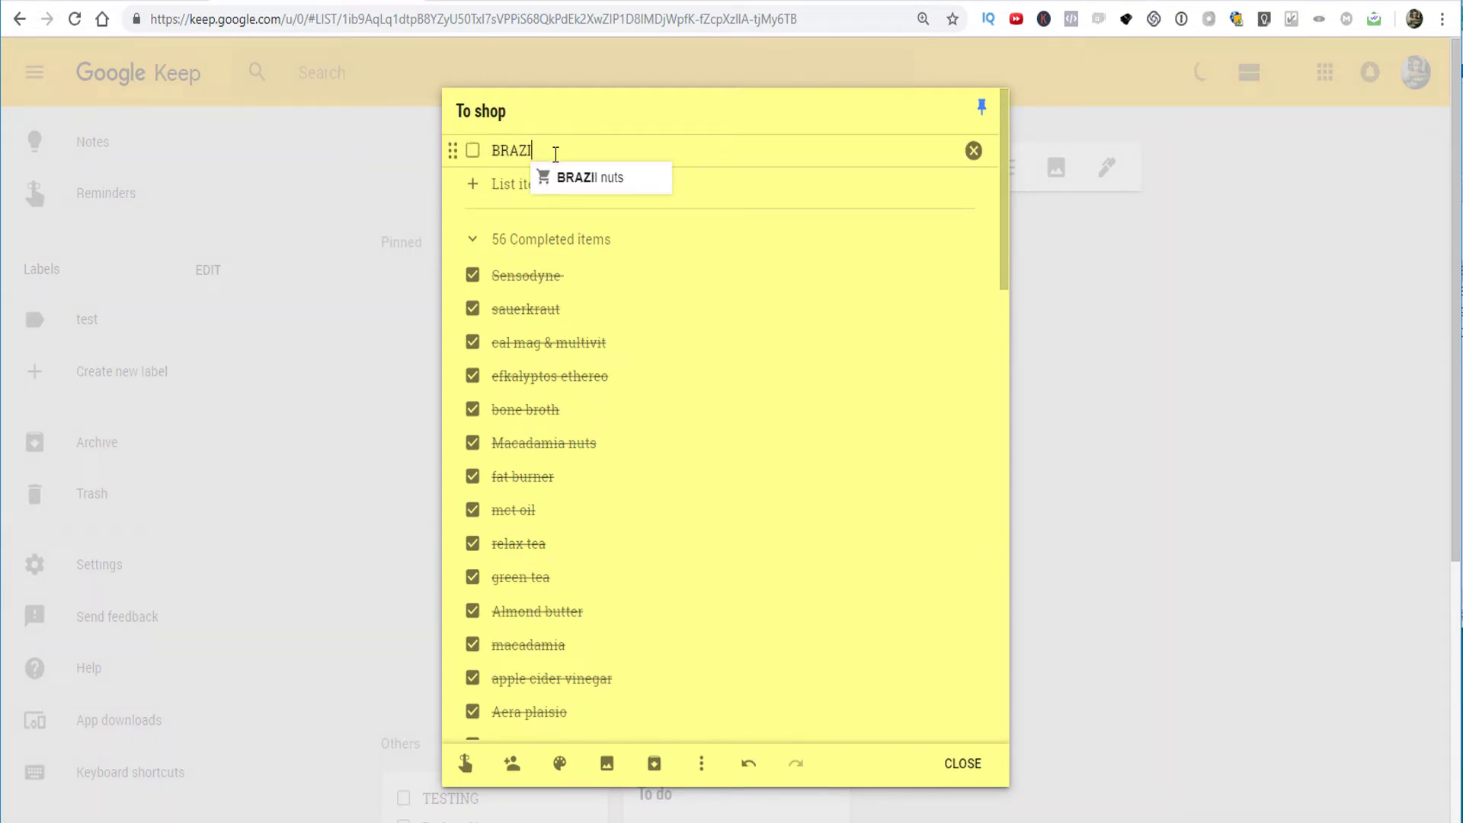
click(586, 178)
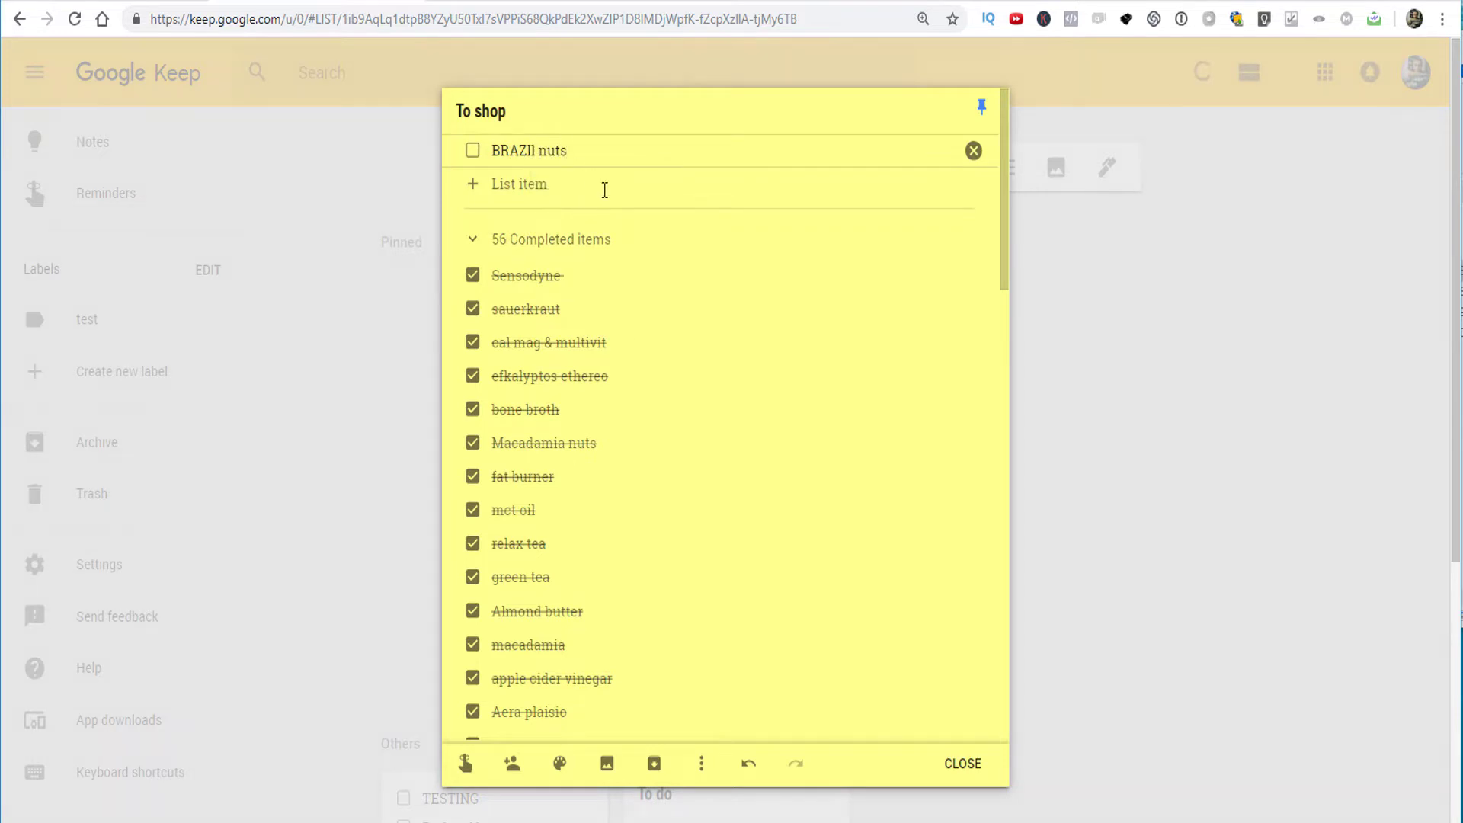
click(555, 180)
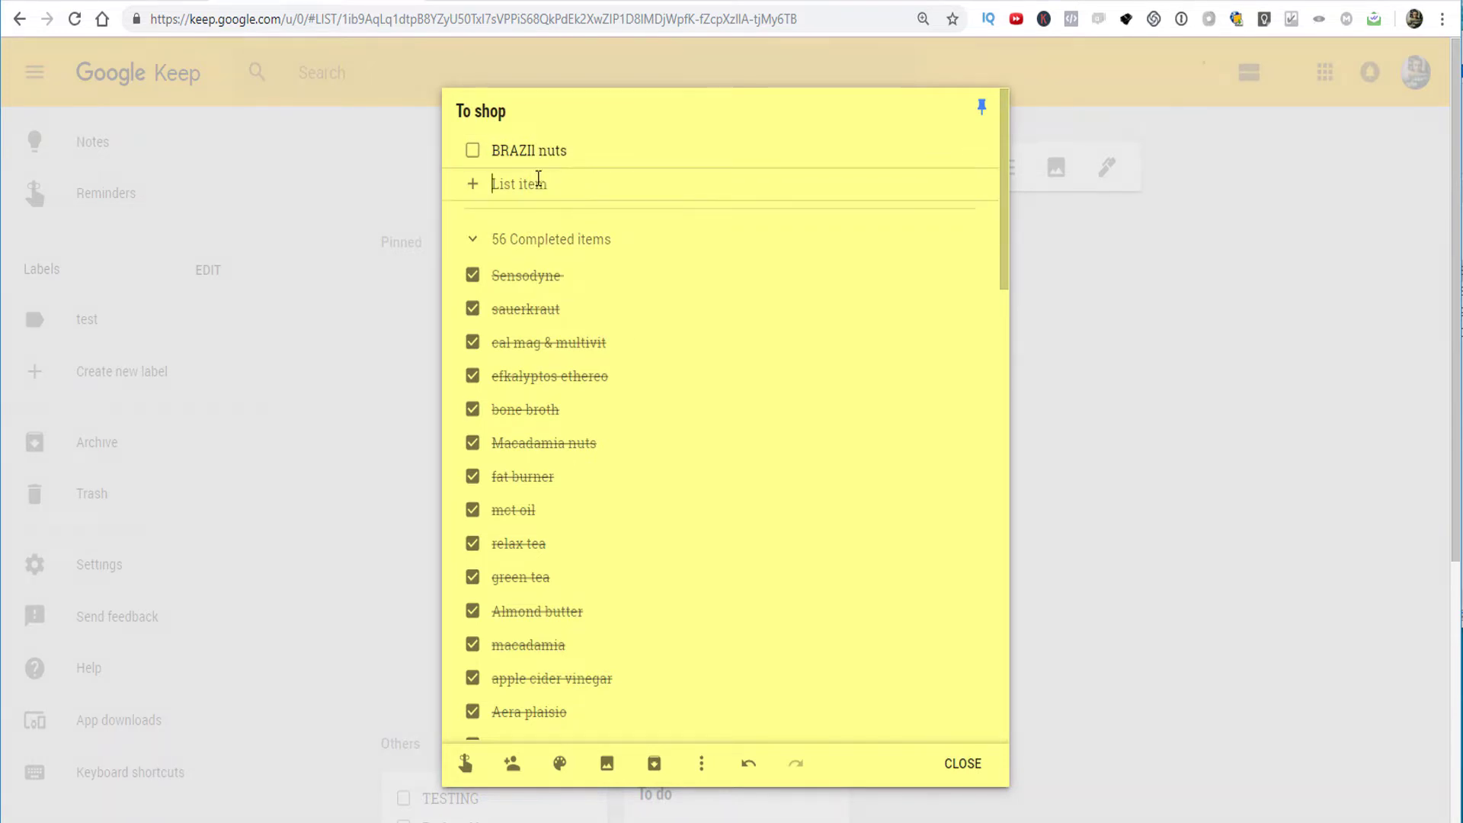
text(MACAD)
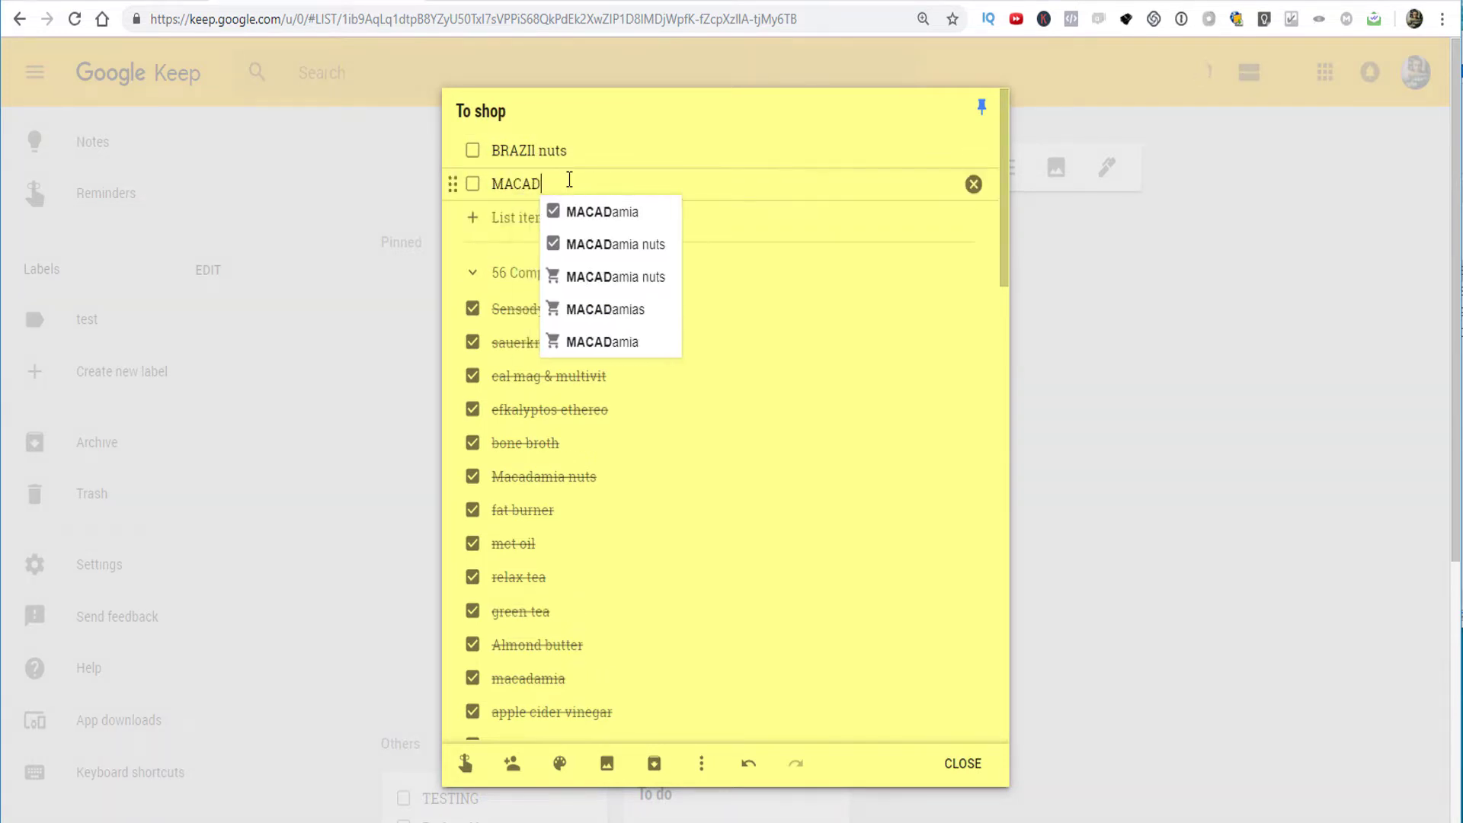
click(629, 244)
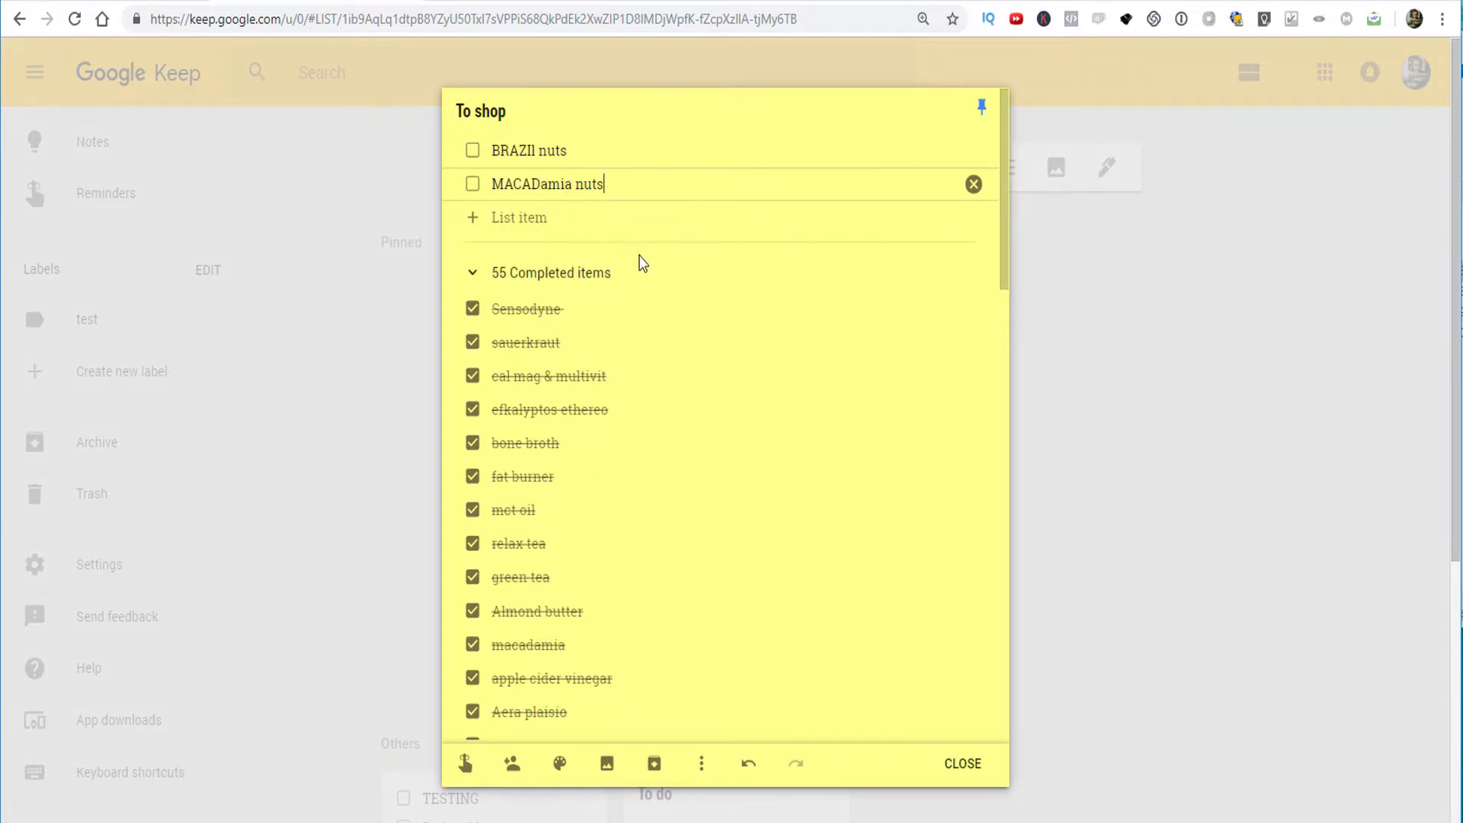
text(TO)
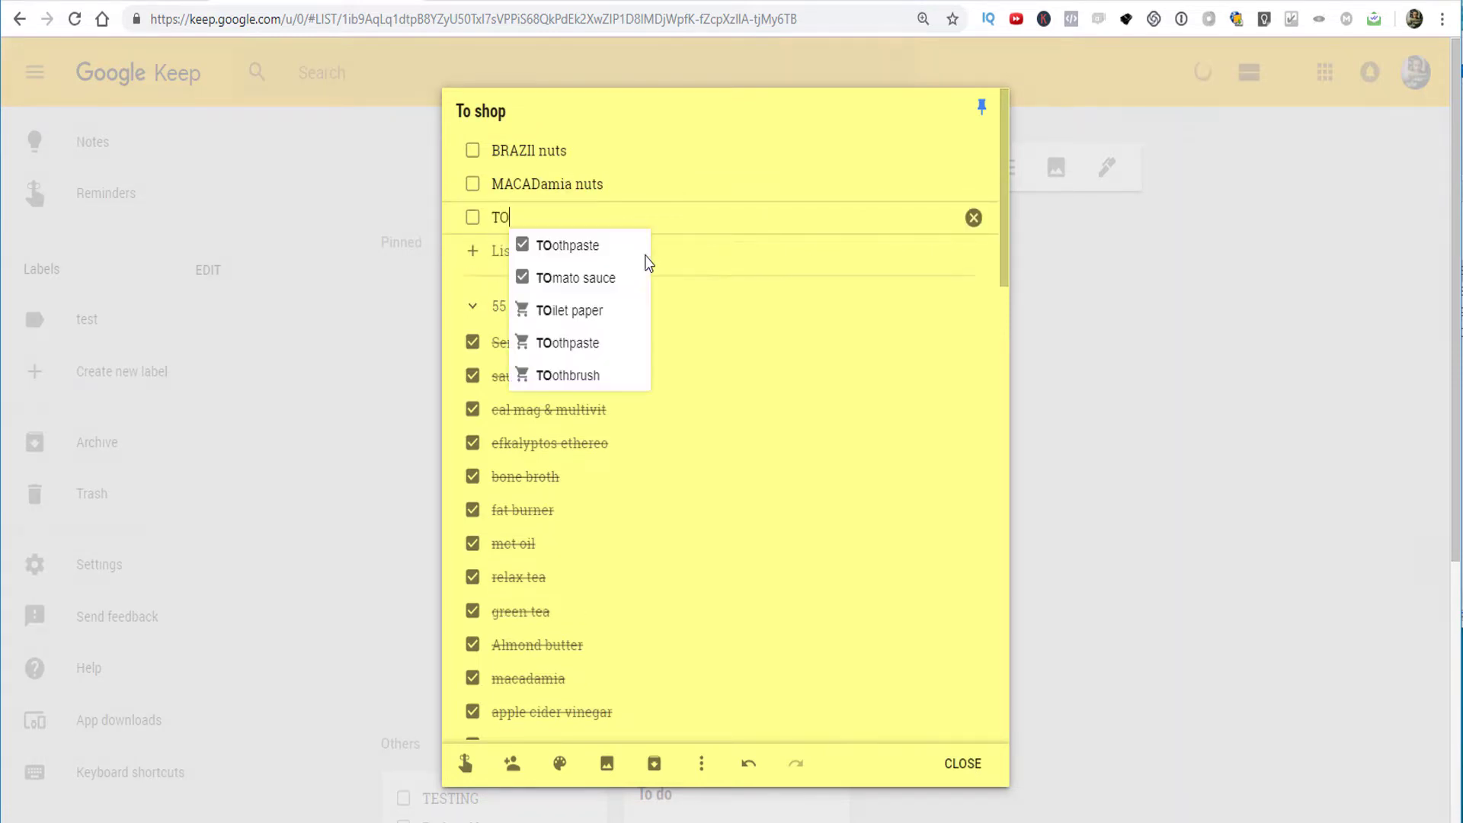
click(596, 246)
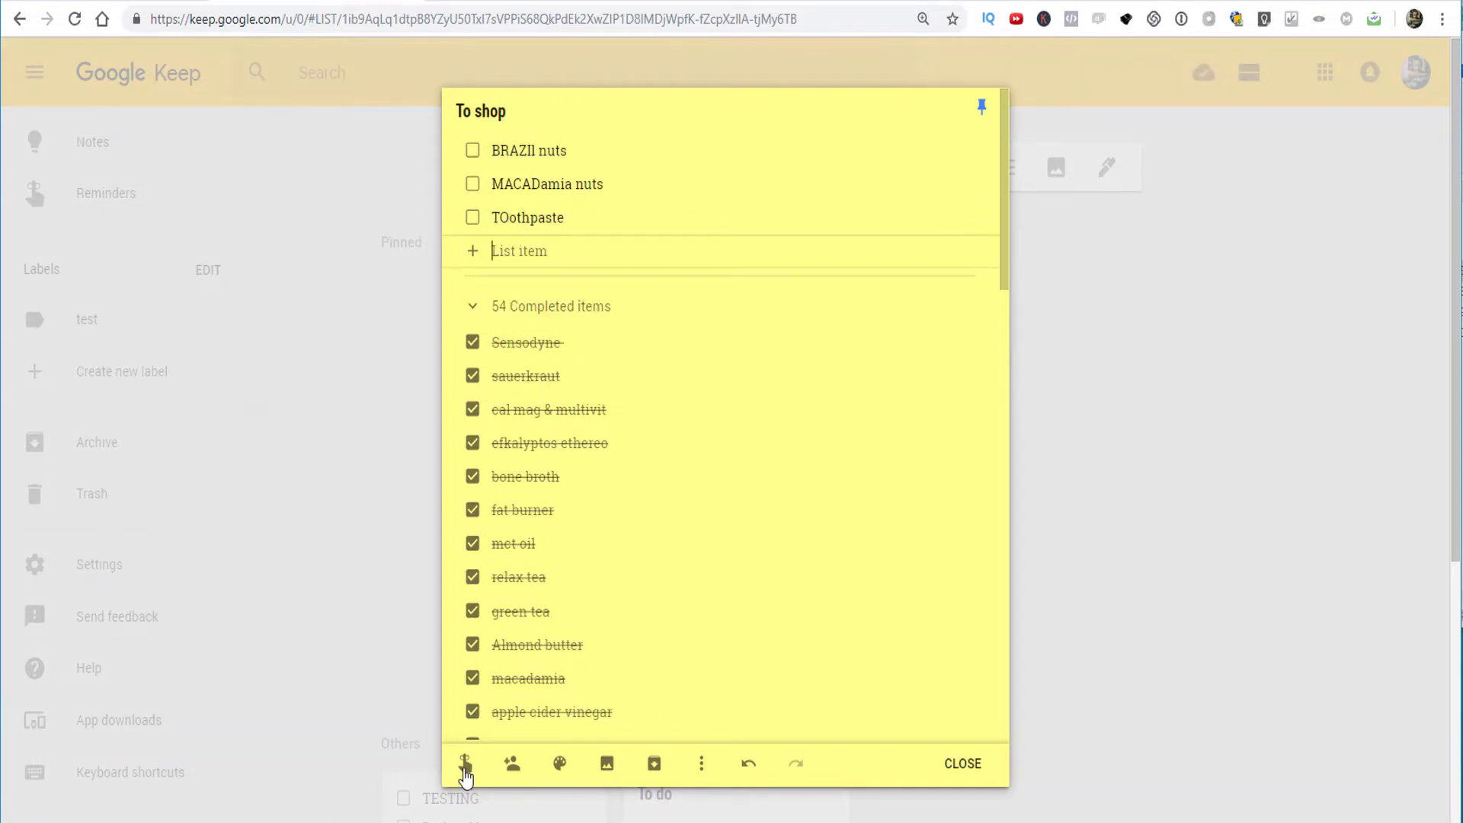
Examine the collaborator and reminder options of the To shop note without setting either.
click(513, 766)
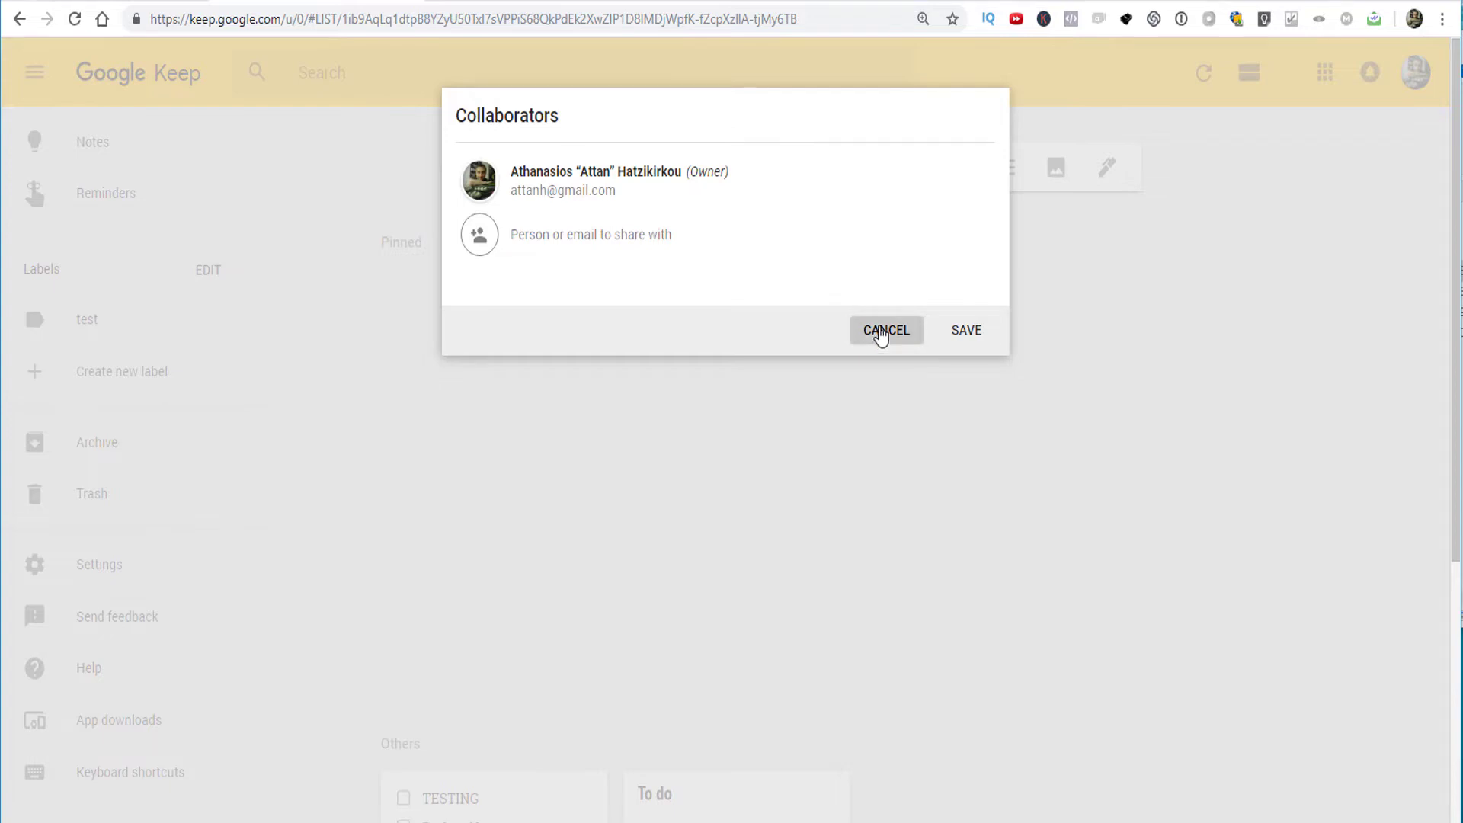
click(882, 332)
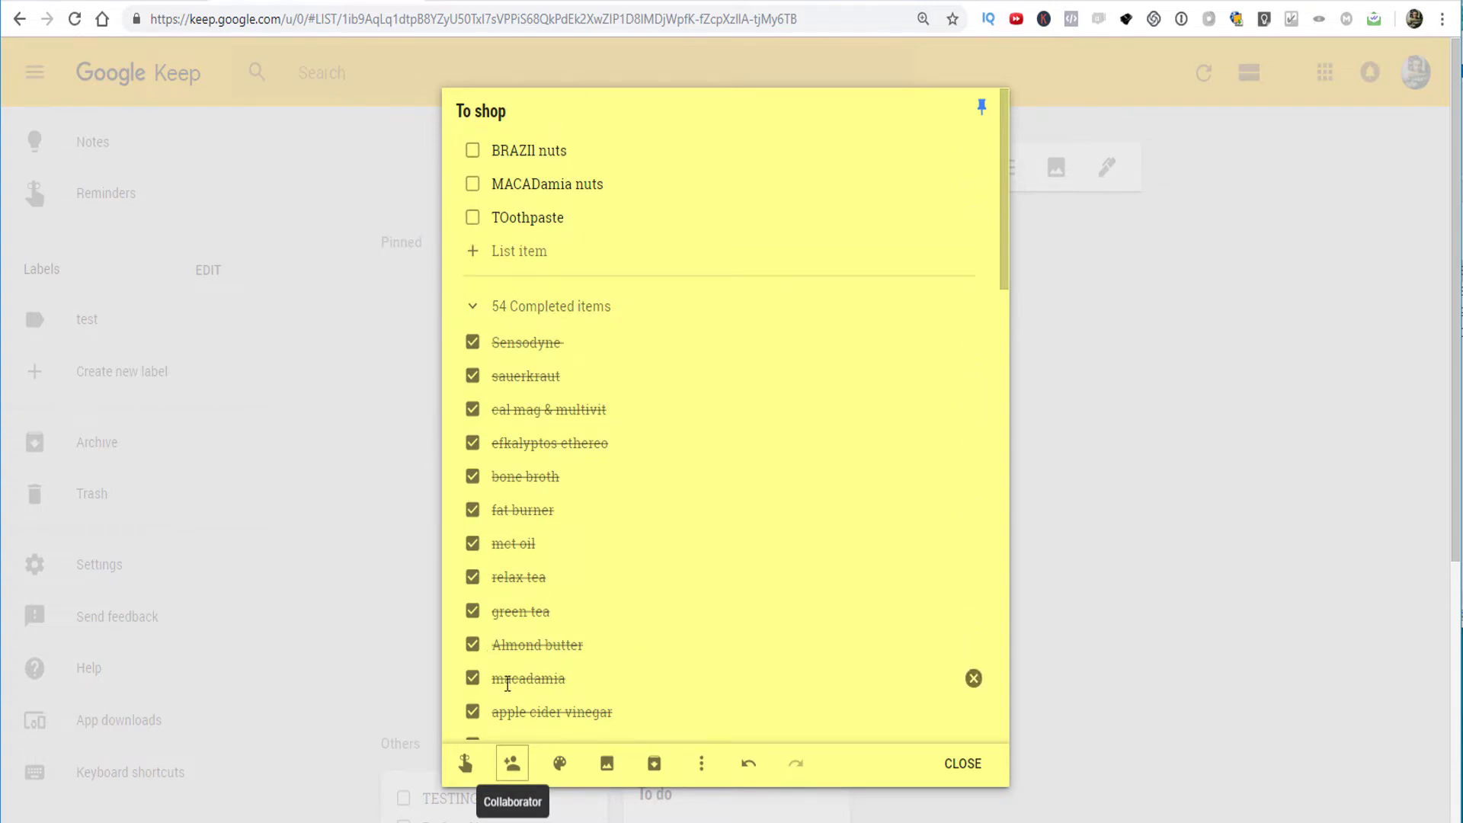
click(465, 764)
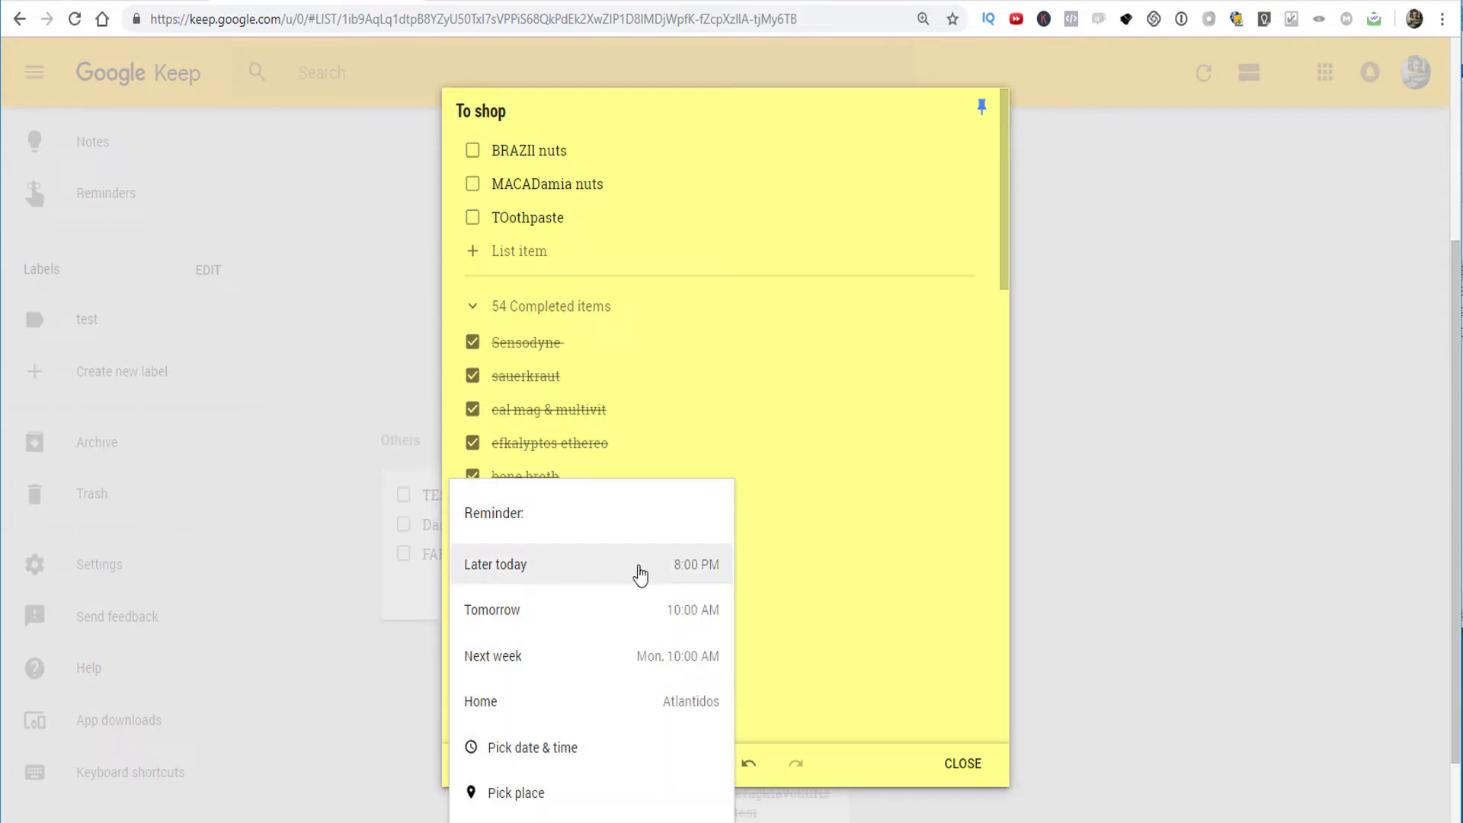
click(746, 223)
Change the background colour of the To shop note to teal.
mouse_move(559, 771)
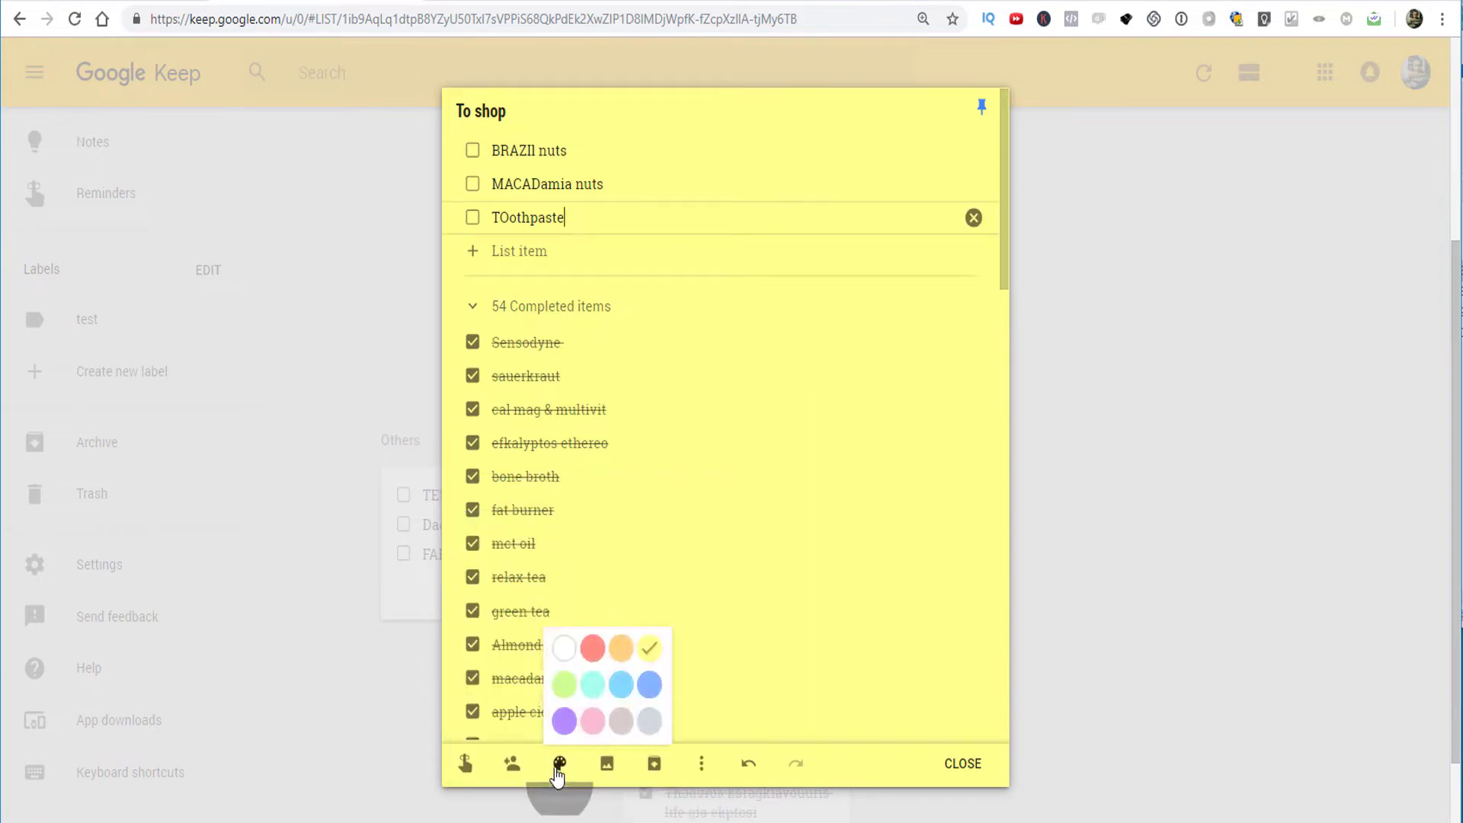
click(592, 684)
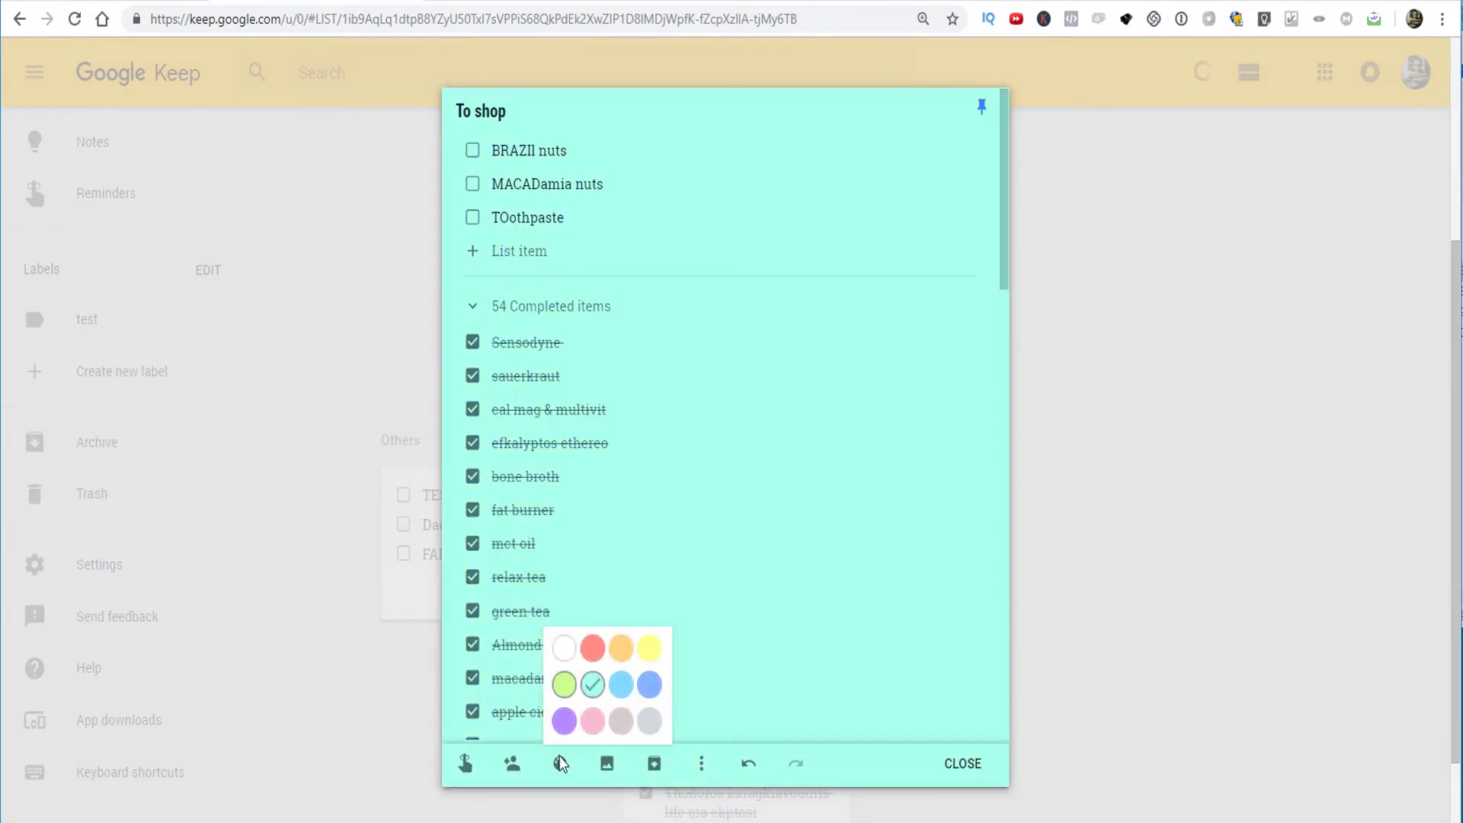
Add the image Then22 from the Desktop folder to the To shop note and close the note.
click(607, 764)
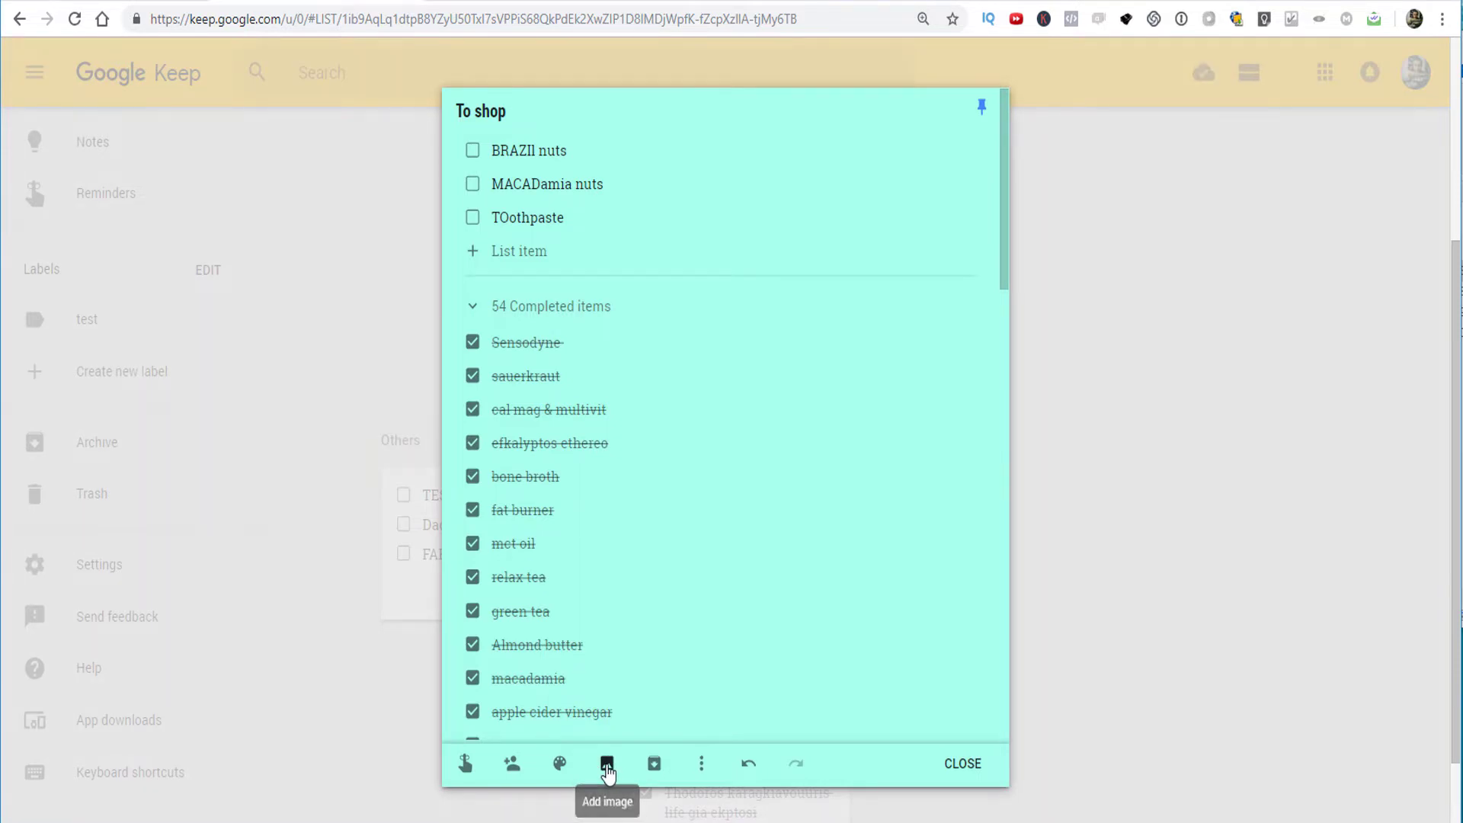
click(212, 307)
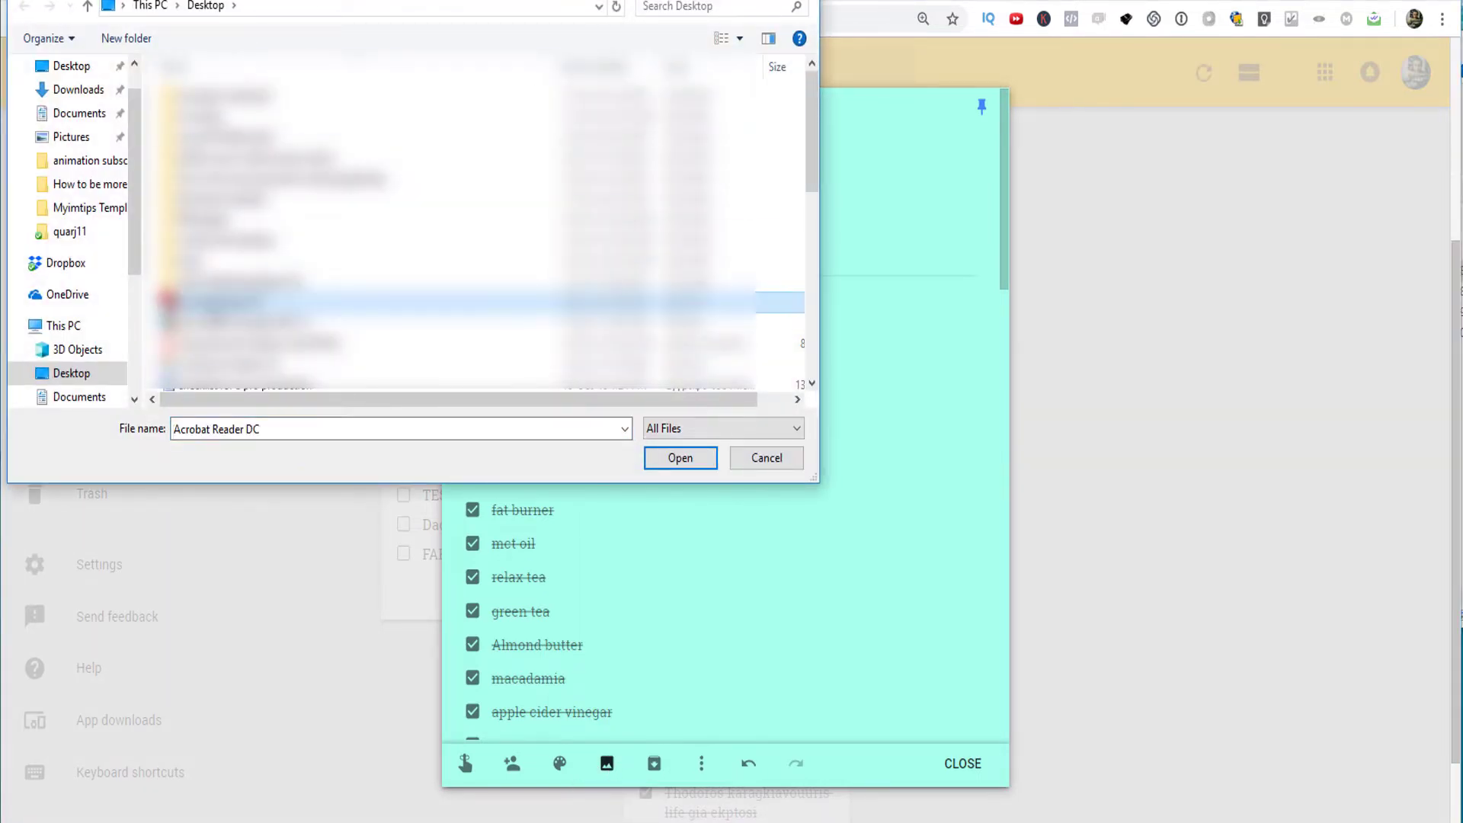
text(th)
key(Return)
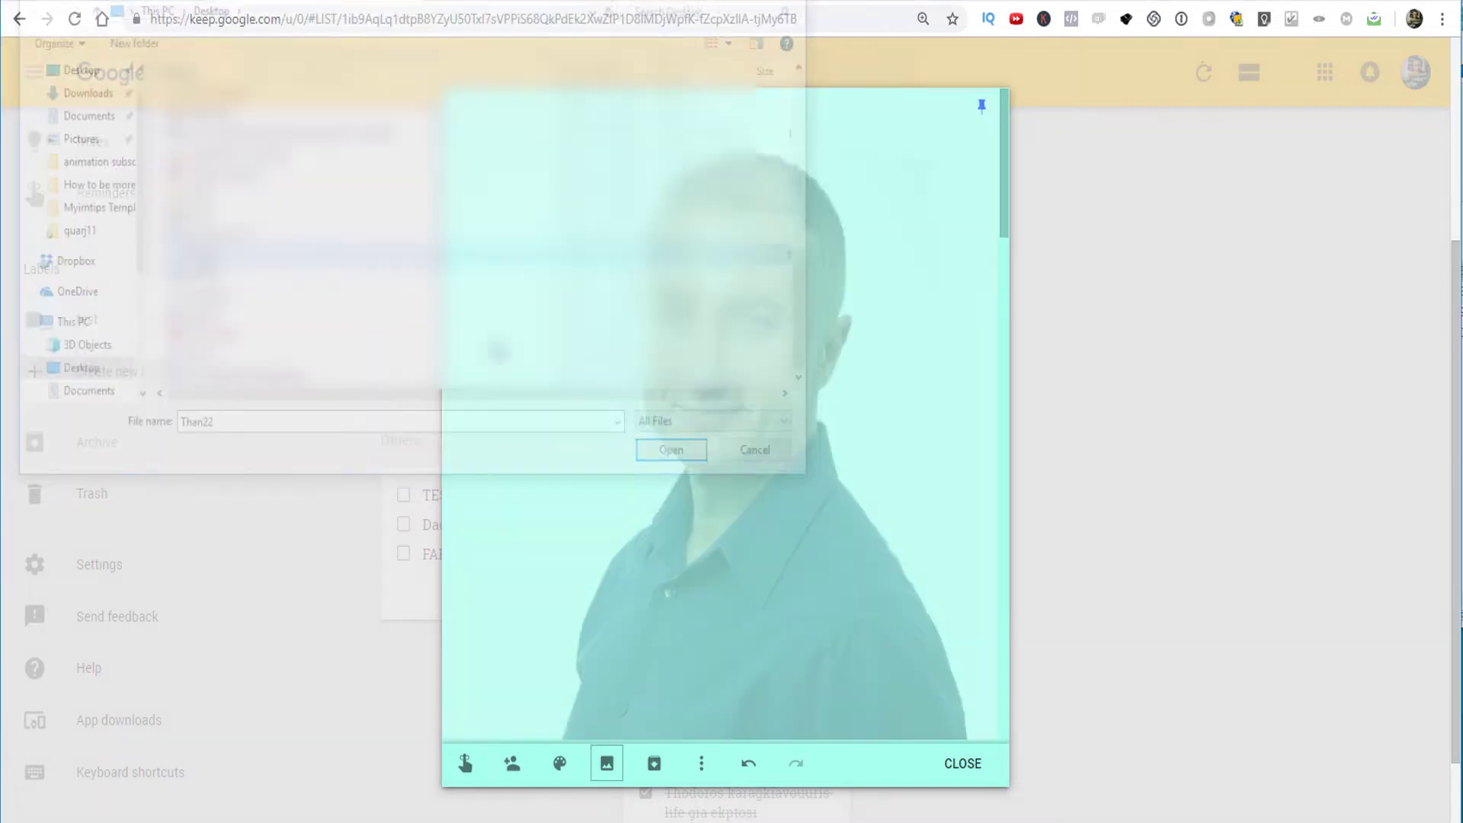
click(957, 750)
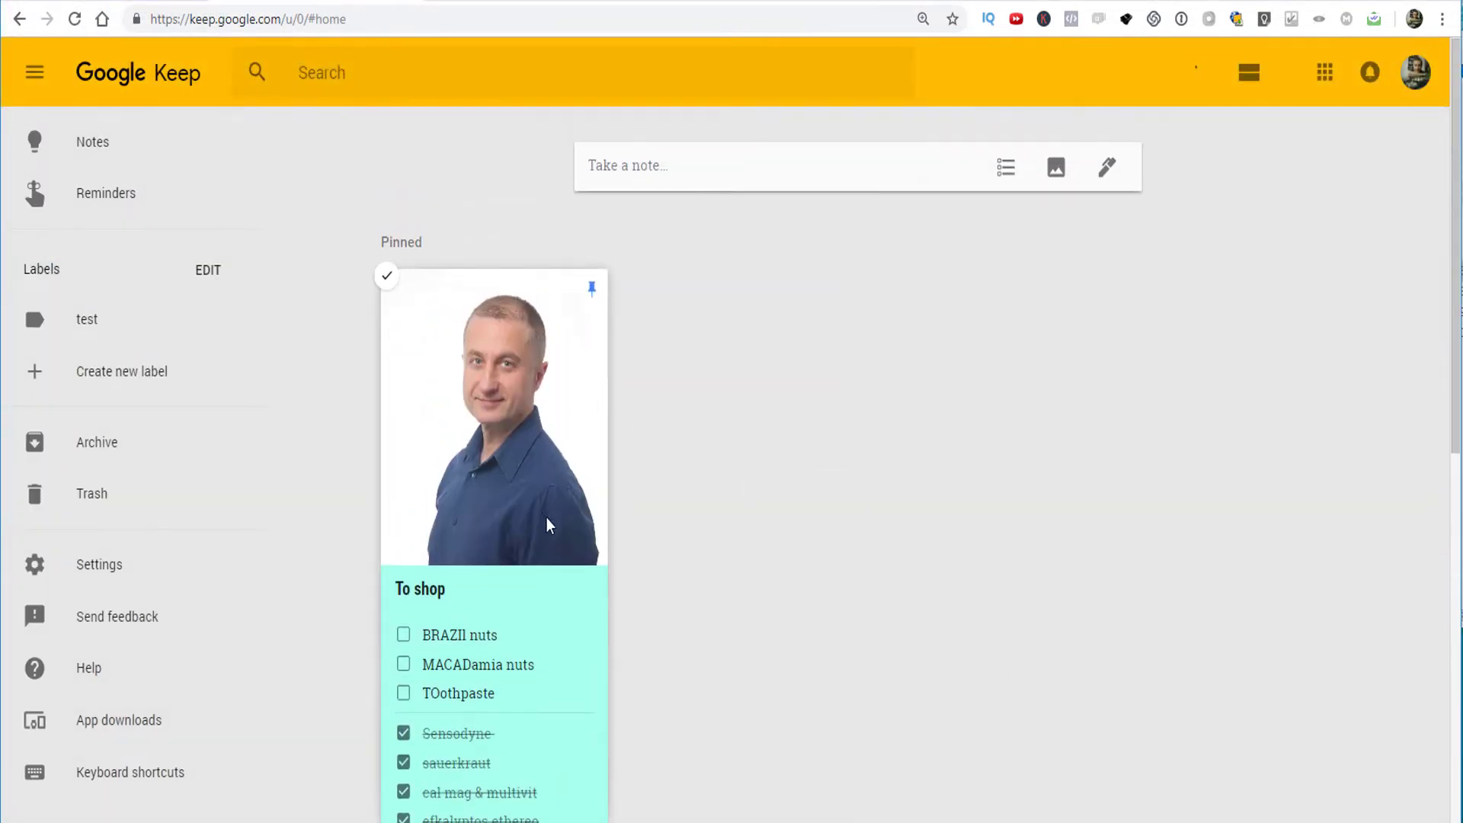
Reopen the To shop note and delete its image.
click(588, 545)
scroll(960, 442, down, 10)
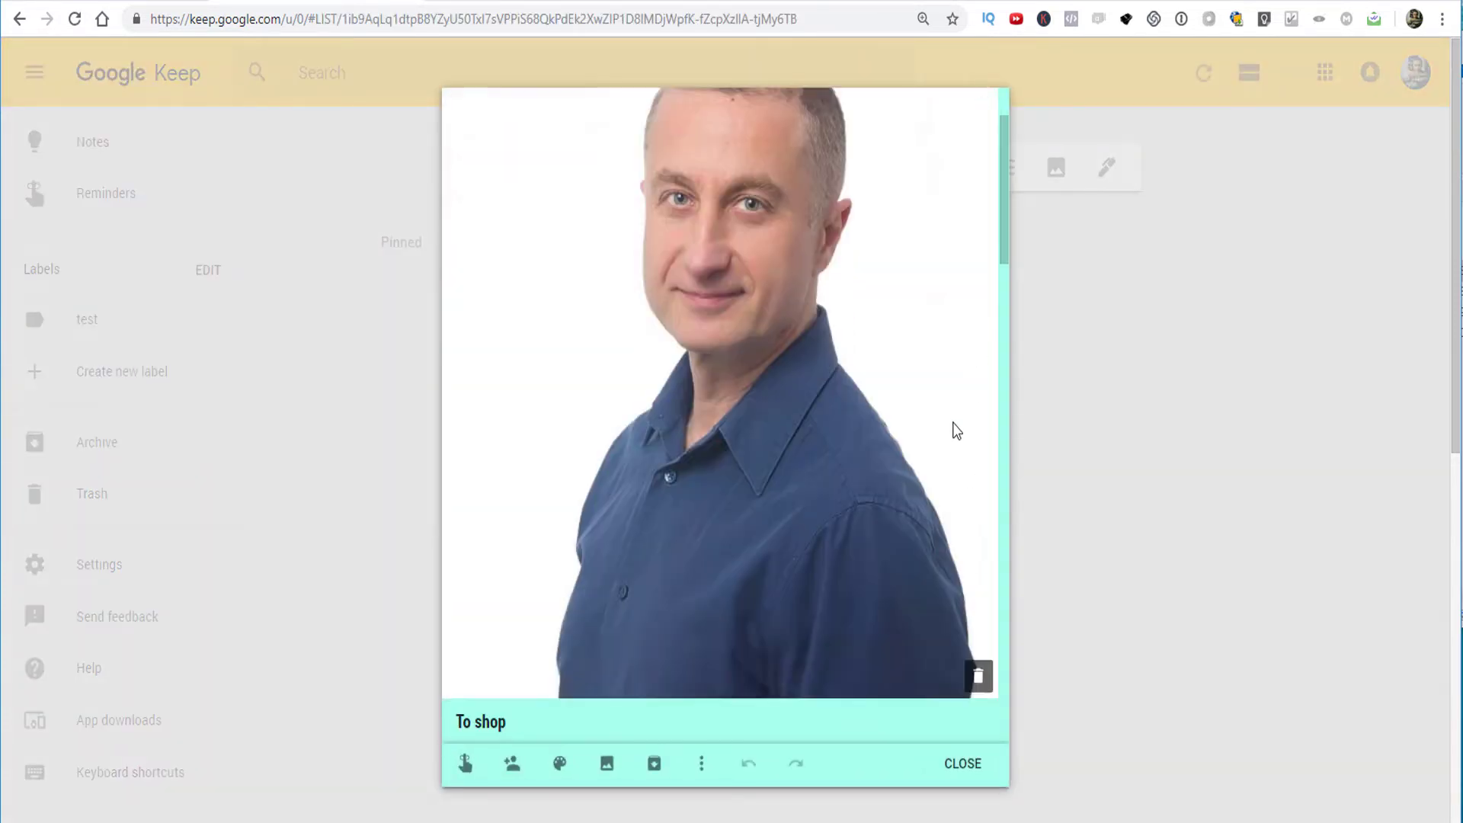
scroll(957, 426, up, 5)
click(978, 400)
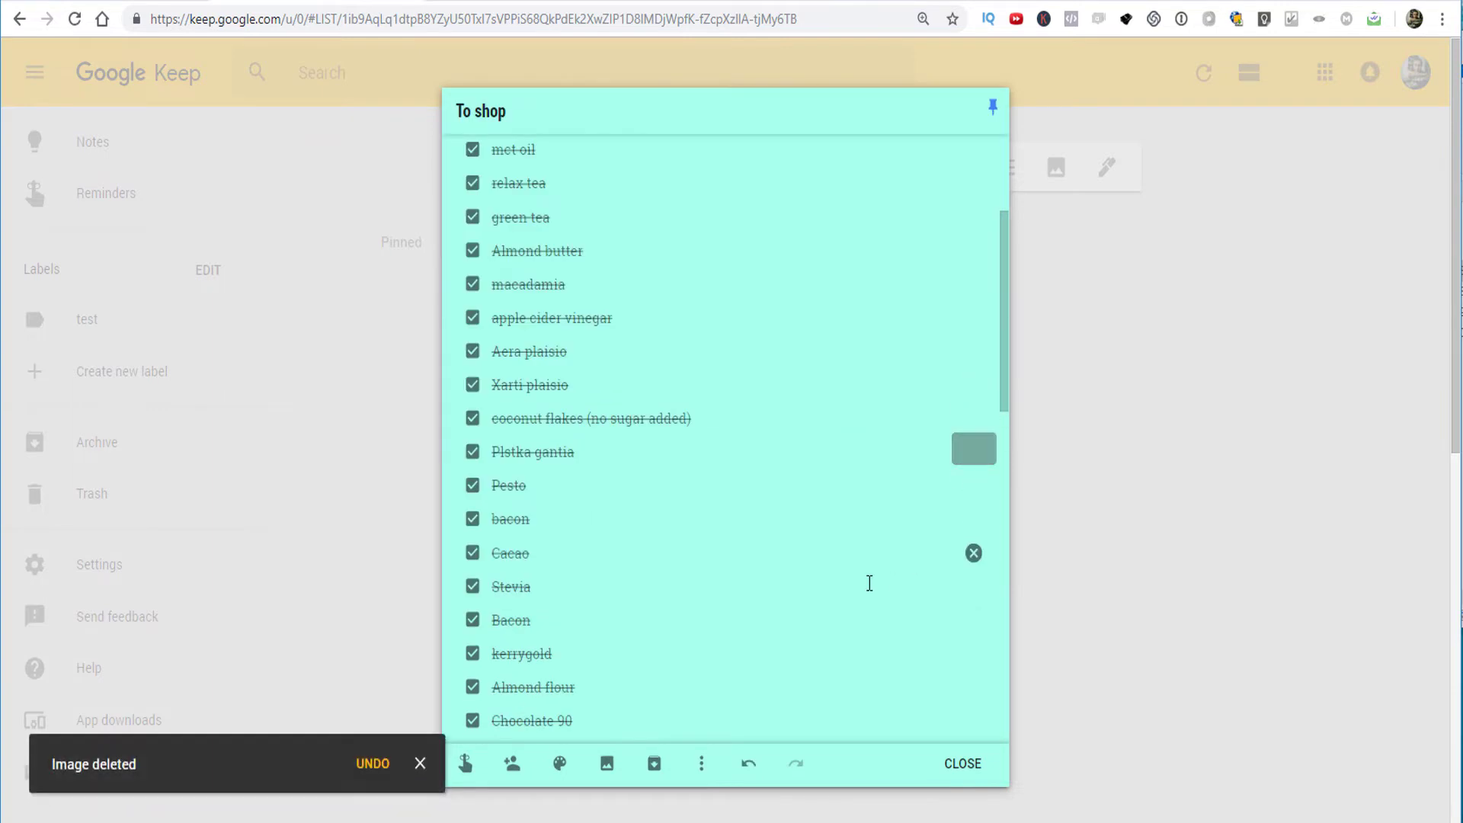
Delete the completed Sensodyne item from the To shop list, and view the note's additional actions before closing it.
scroll(853, 378, up, 4)
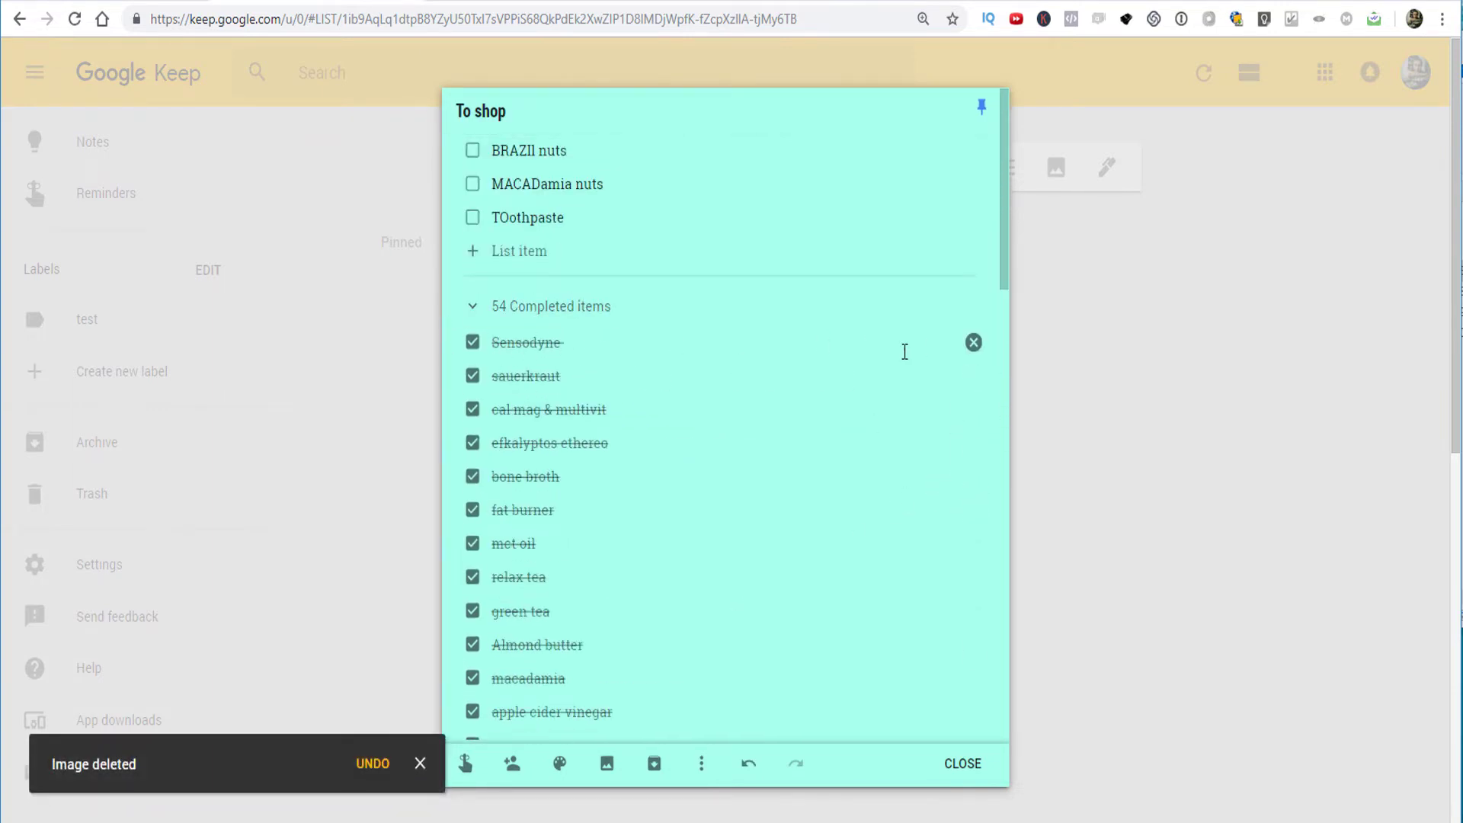
click(972, 343)
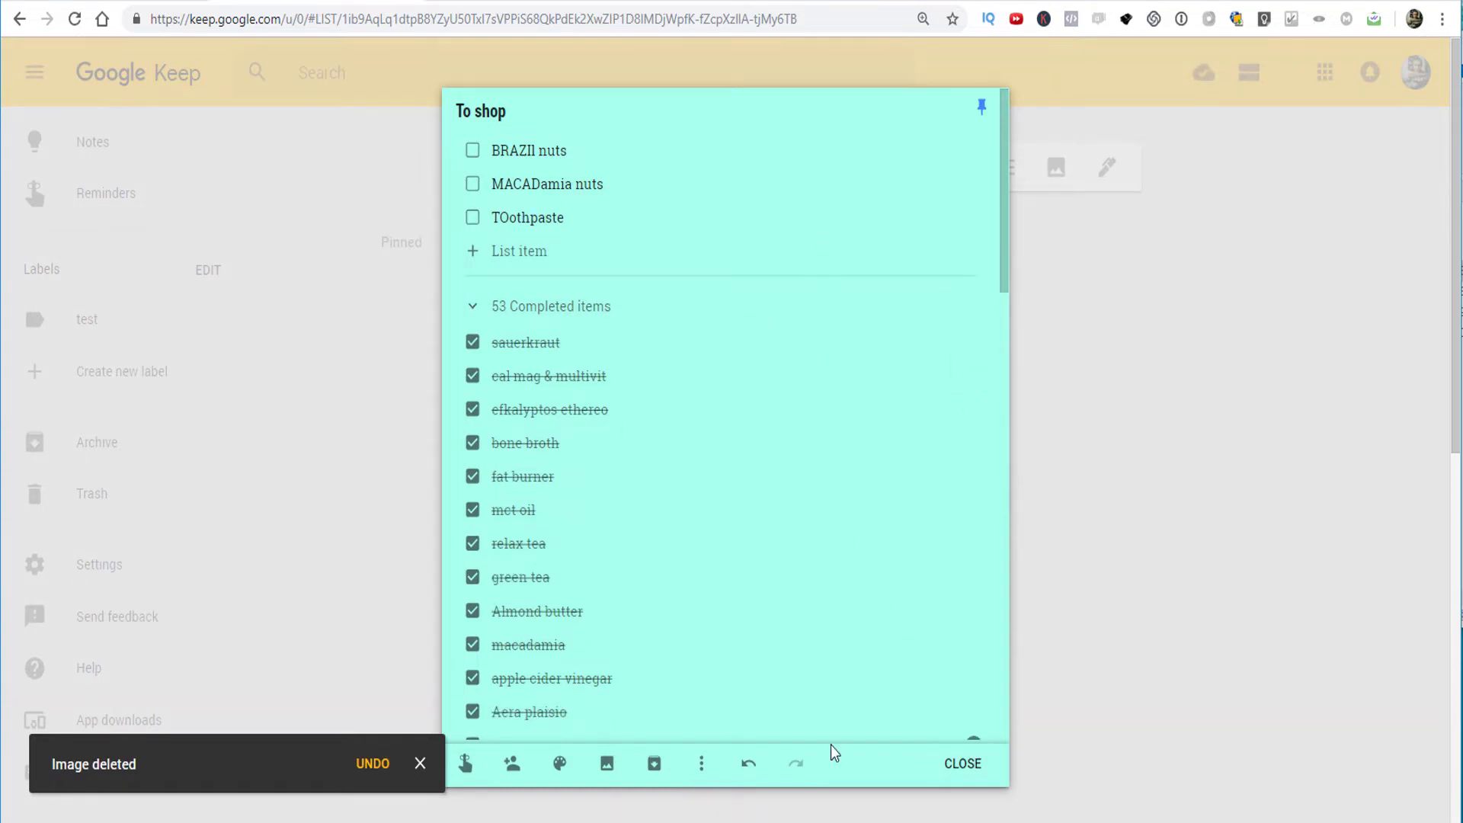
click(699, 764)
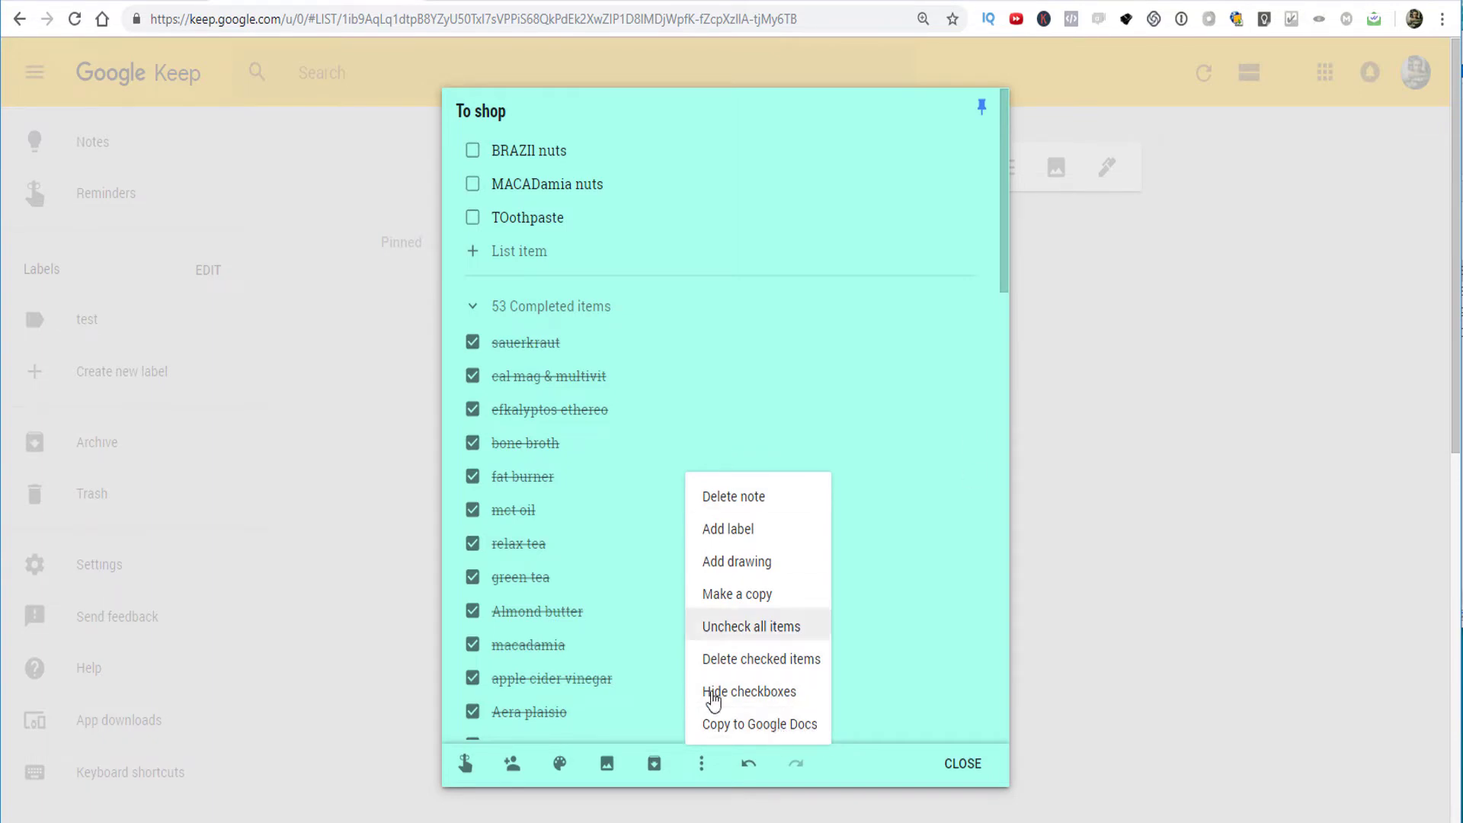
click(966, 765)
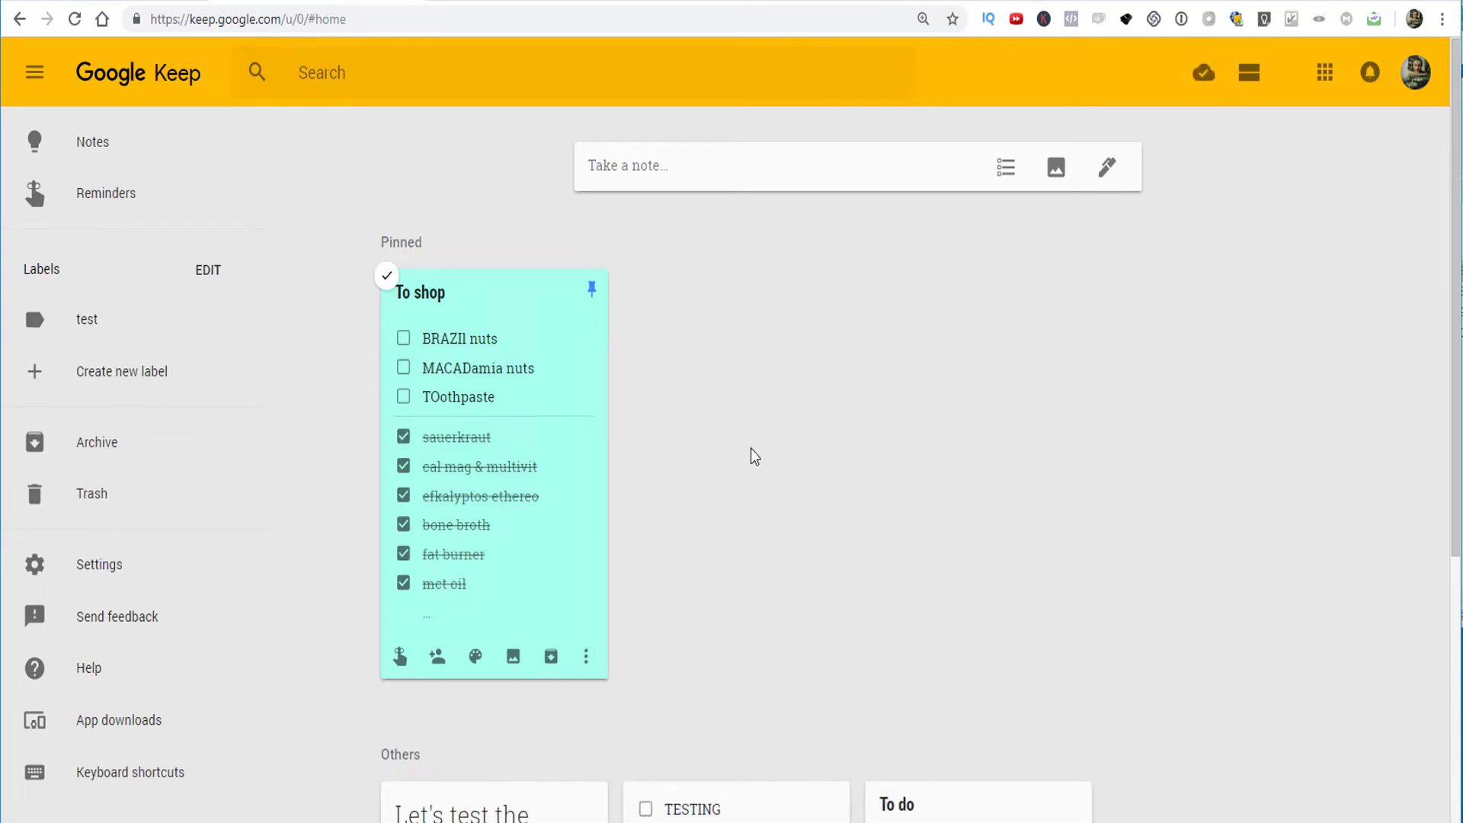
View the unpinned notes below the To shop note.
scroll(670, 451, down, 2)
scroll(669, 453, down, 3)
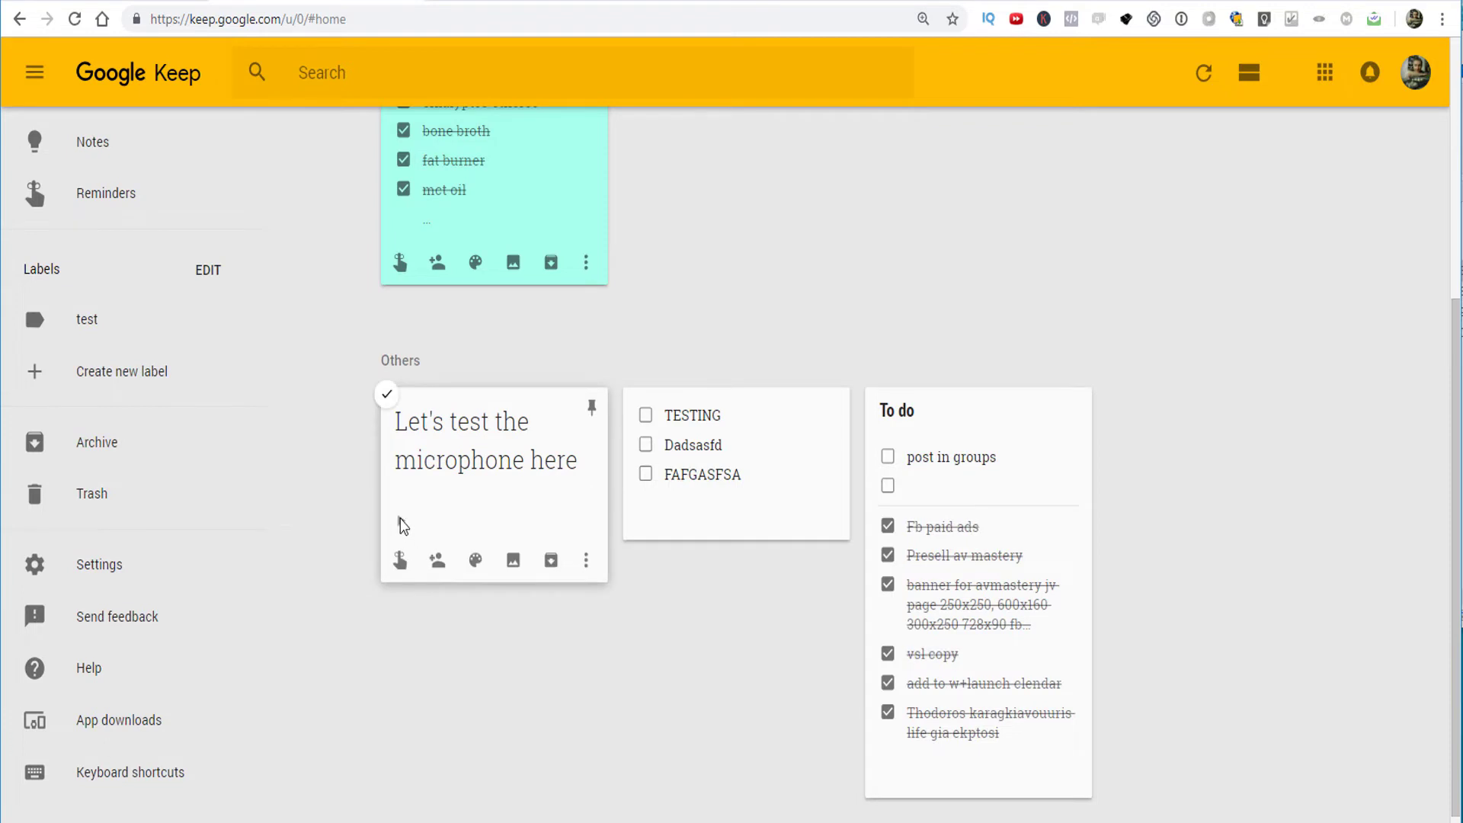
Open the "Let's test the microphone here" note, play its audio recording, and close the note.
click(401, 524)
click(466, 390)
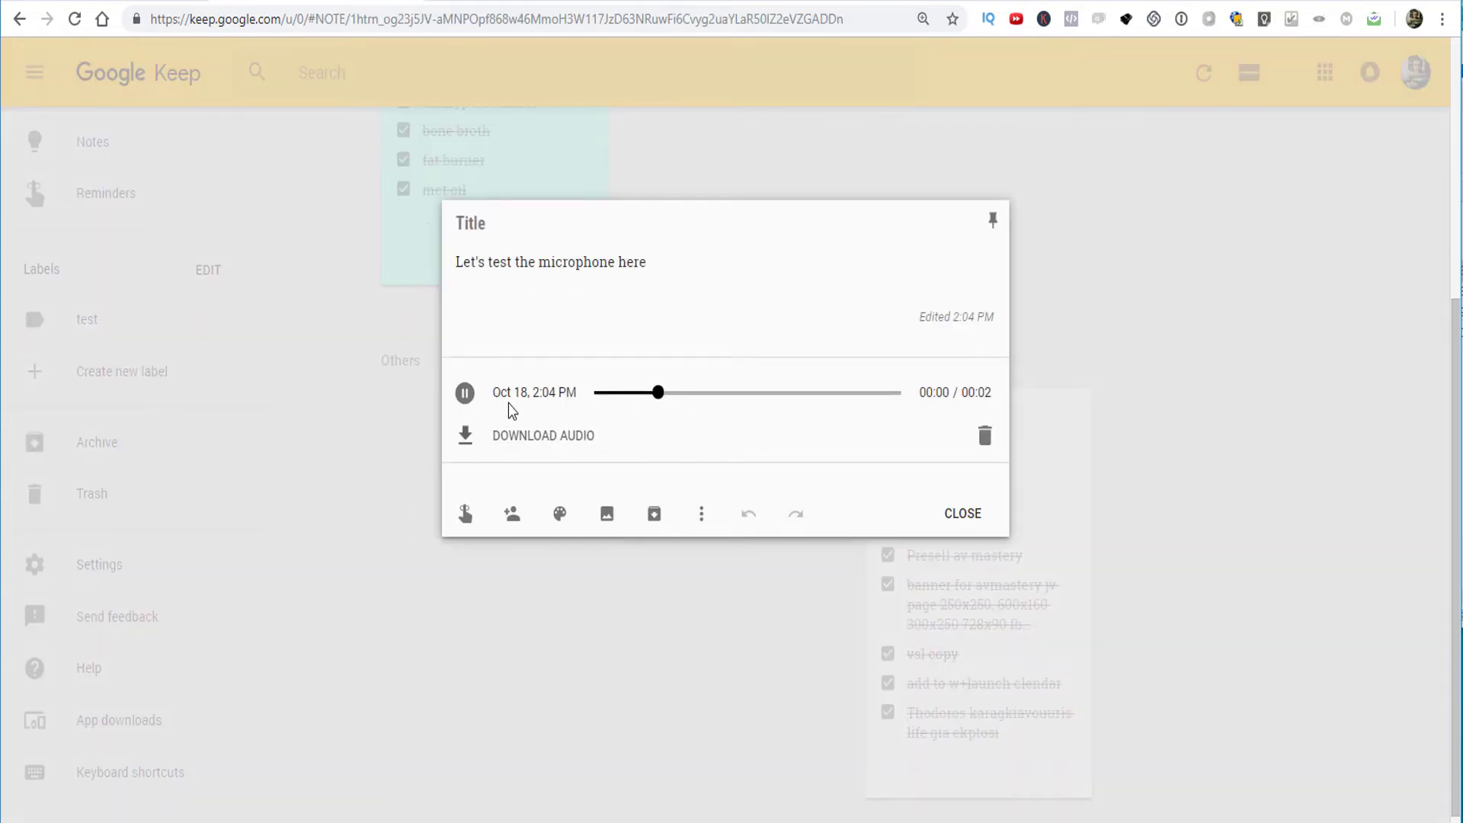
click(1146, 399)
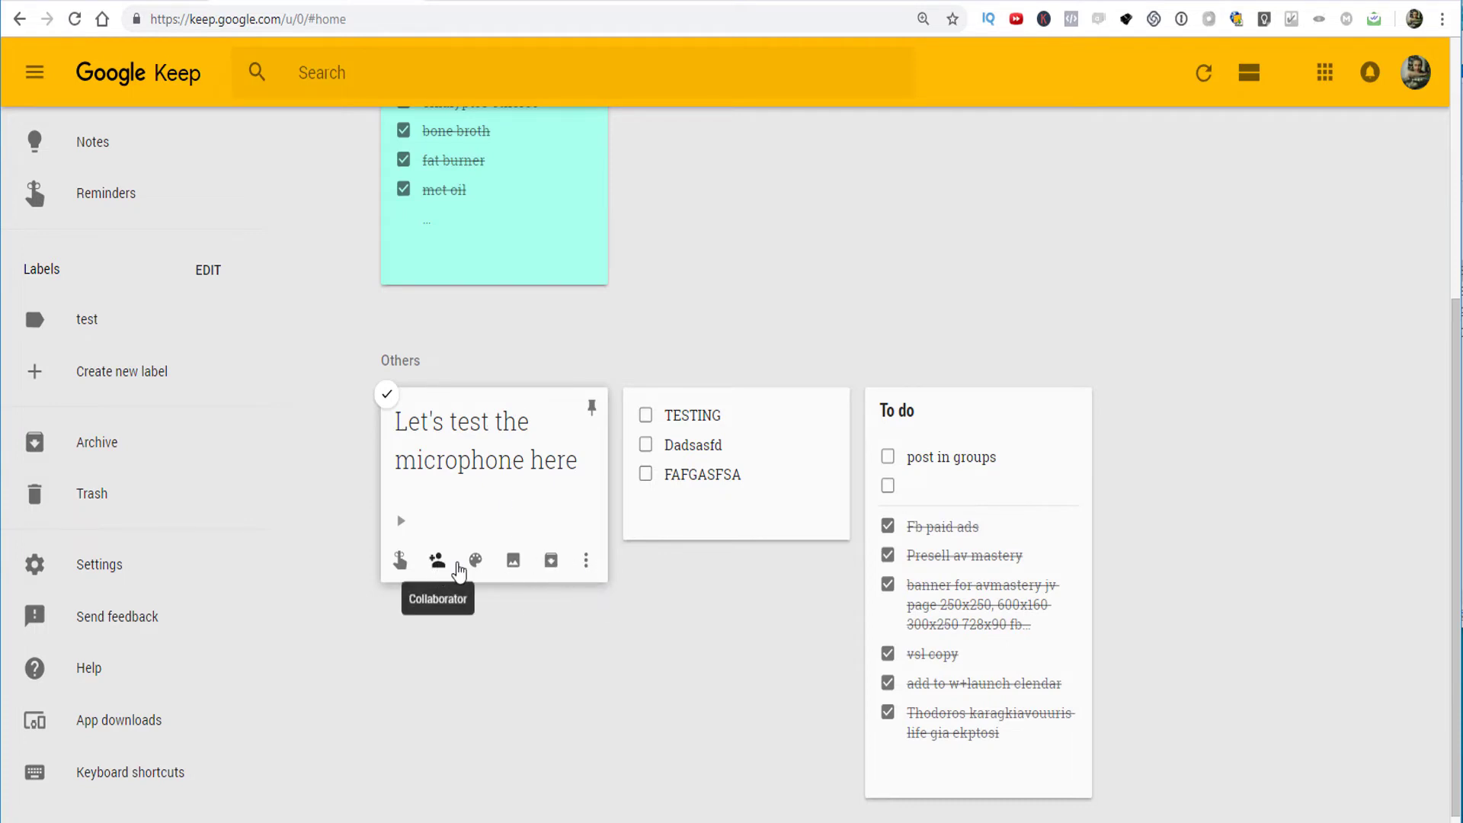
Colour the "Let's test the microphone here" note red and view its additional actions.
mouse_move(477, 562)
click(510, 444)
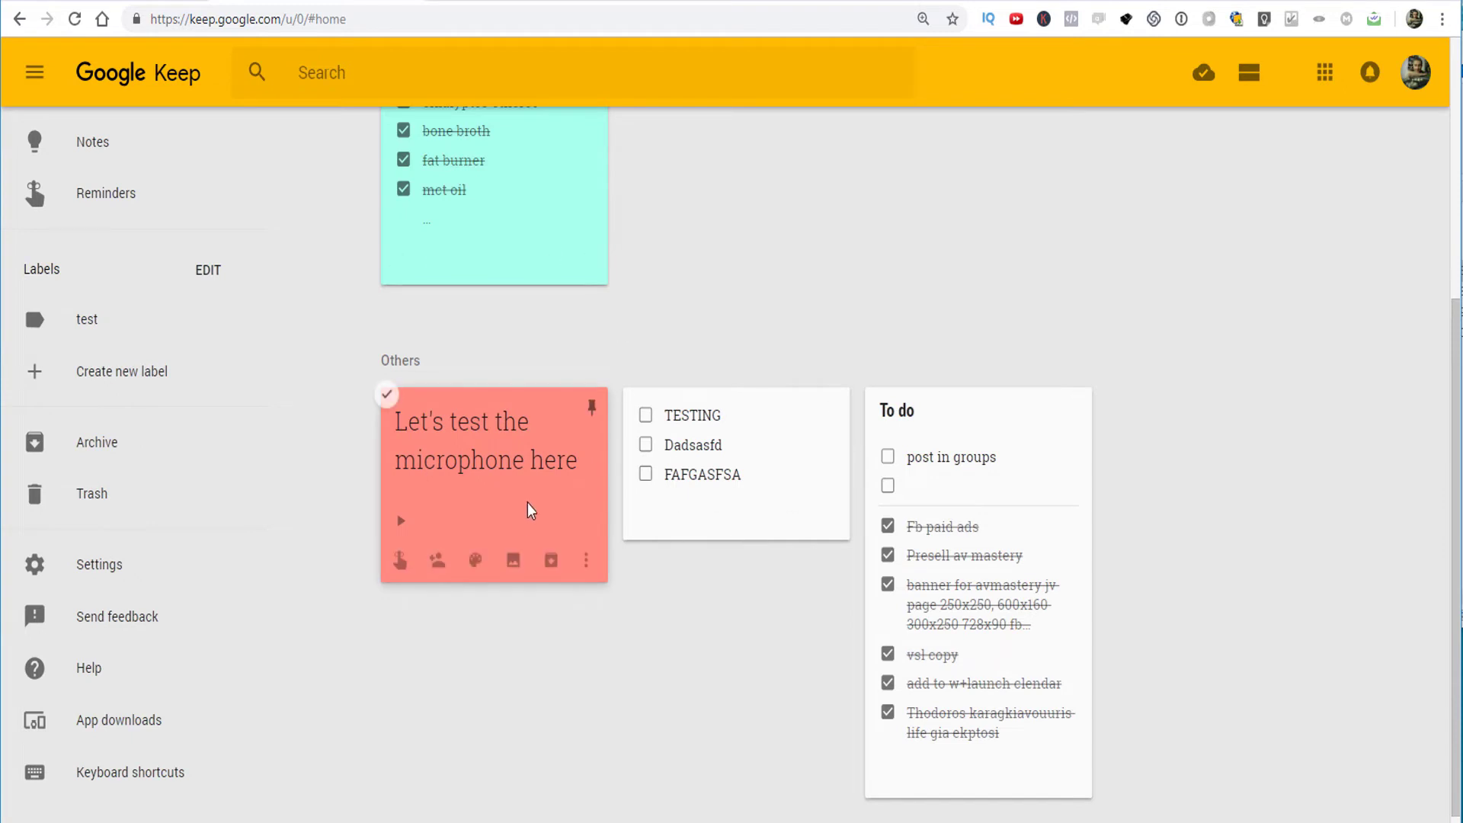
click(586, 565)
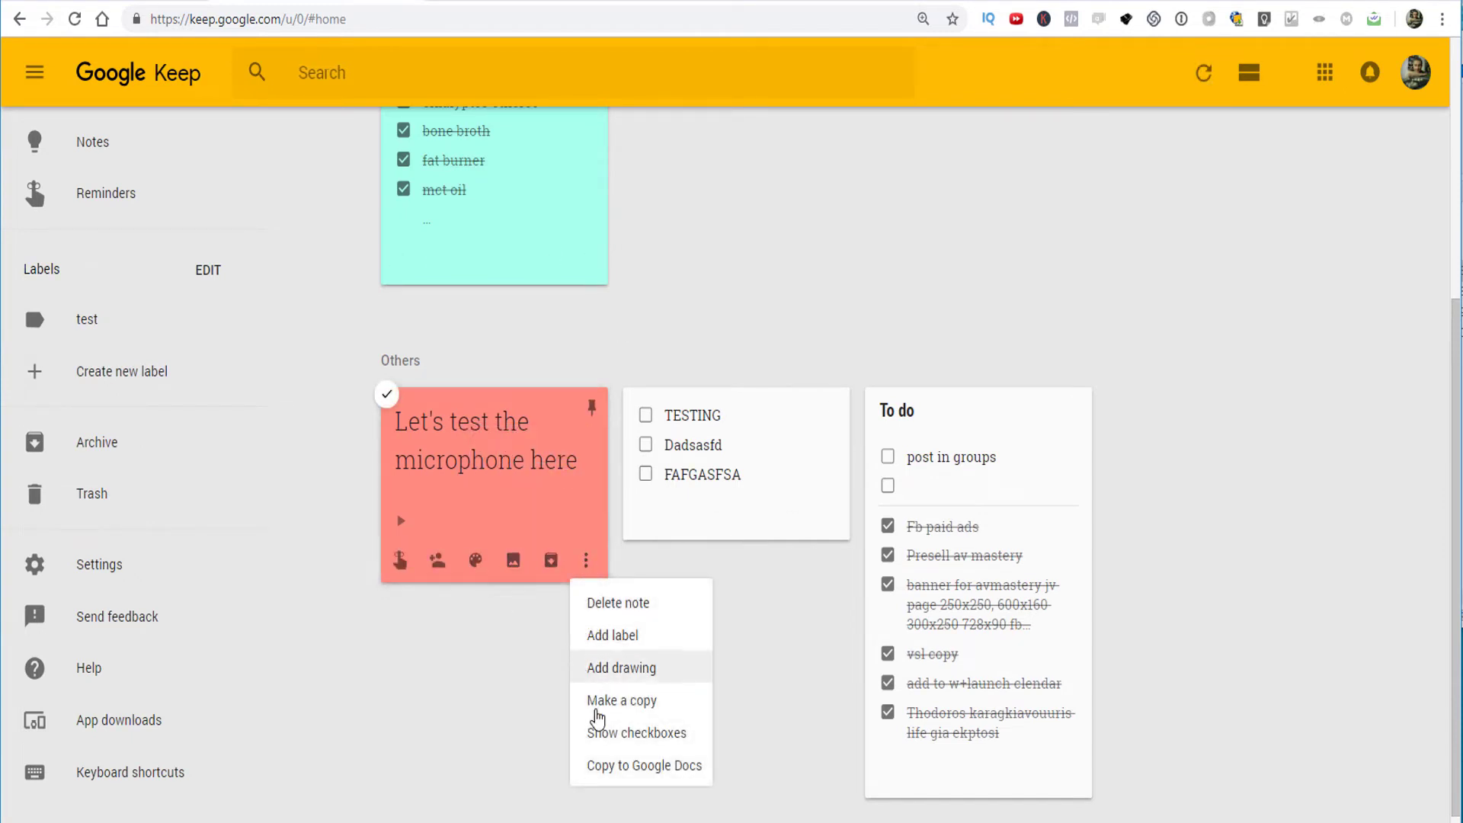
click(747, 590)
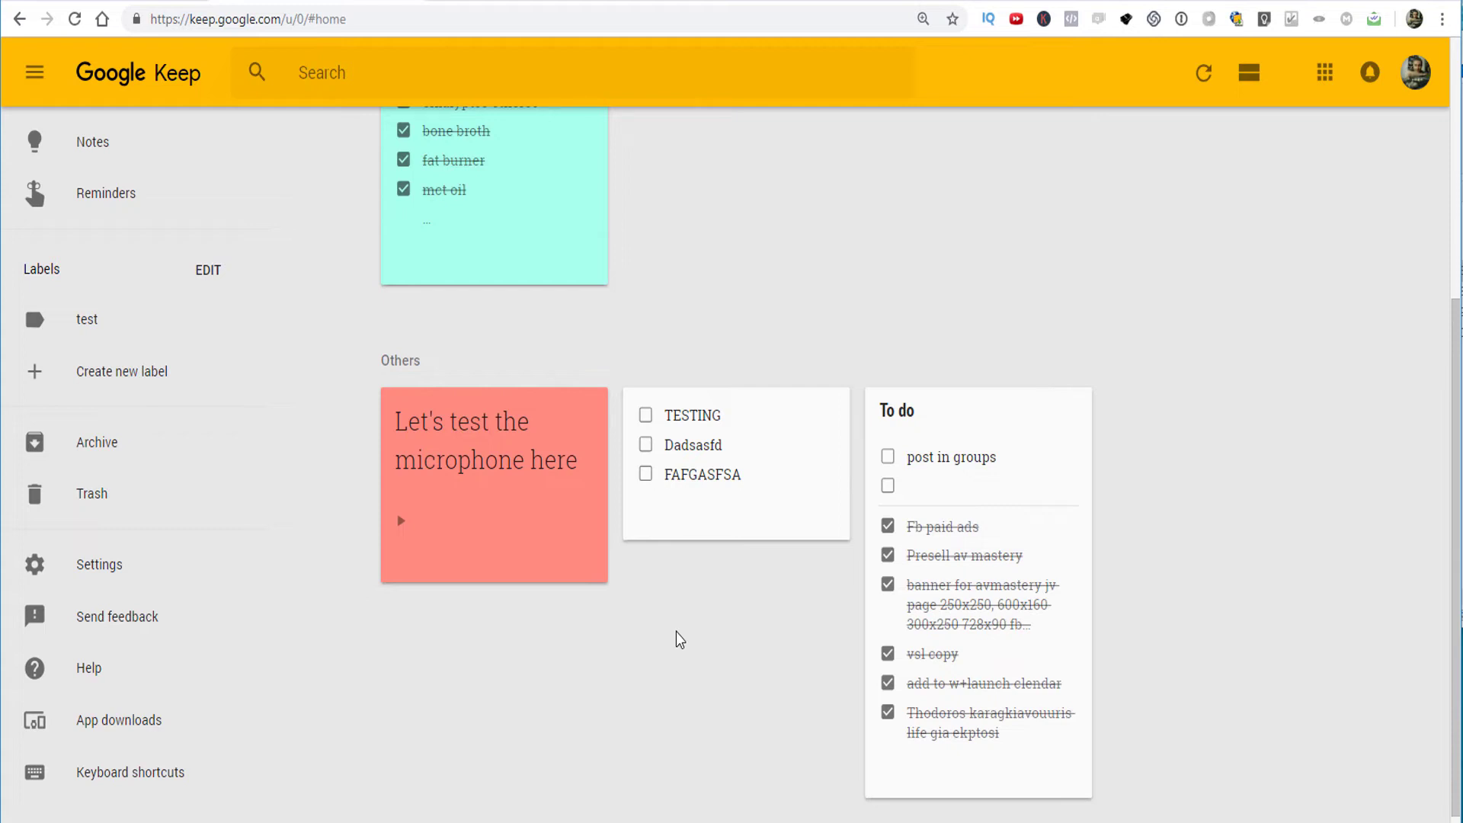
View the list behaviour, reminder default and sharing settings, and leave them without saving.
mouse_move(979, 605)
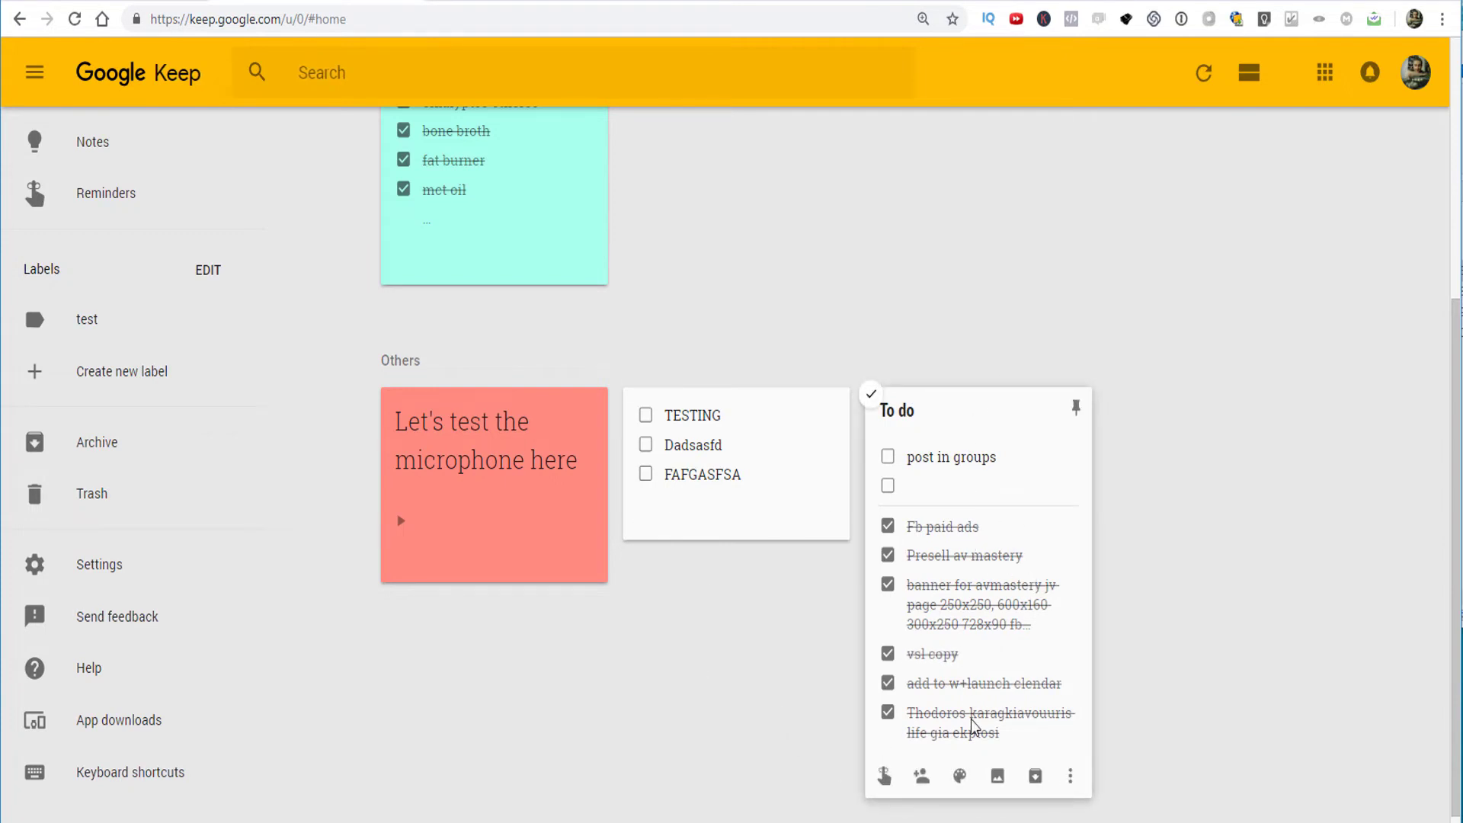
click(150, 574)
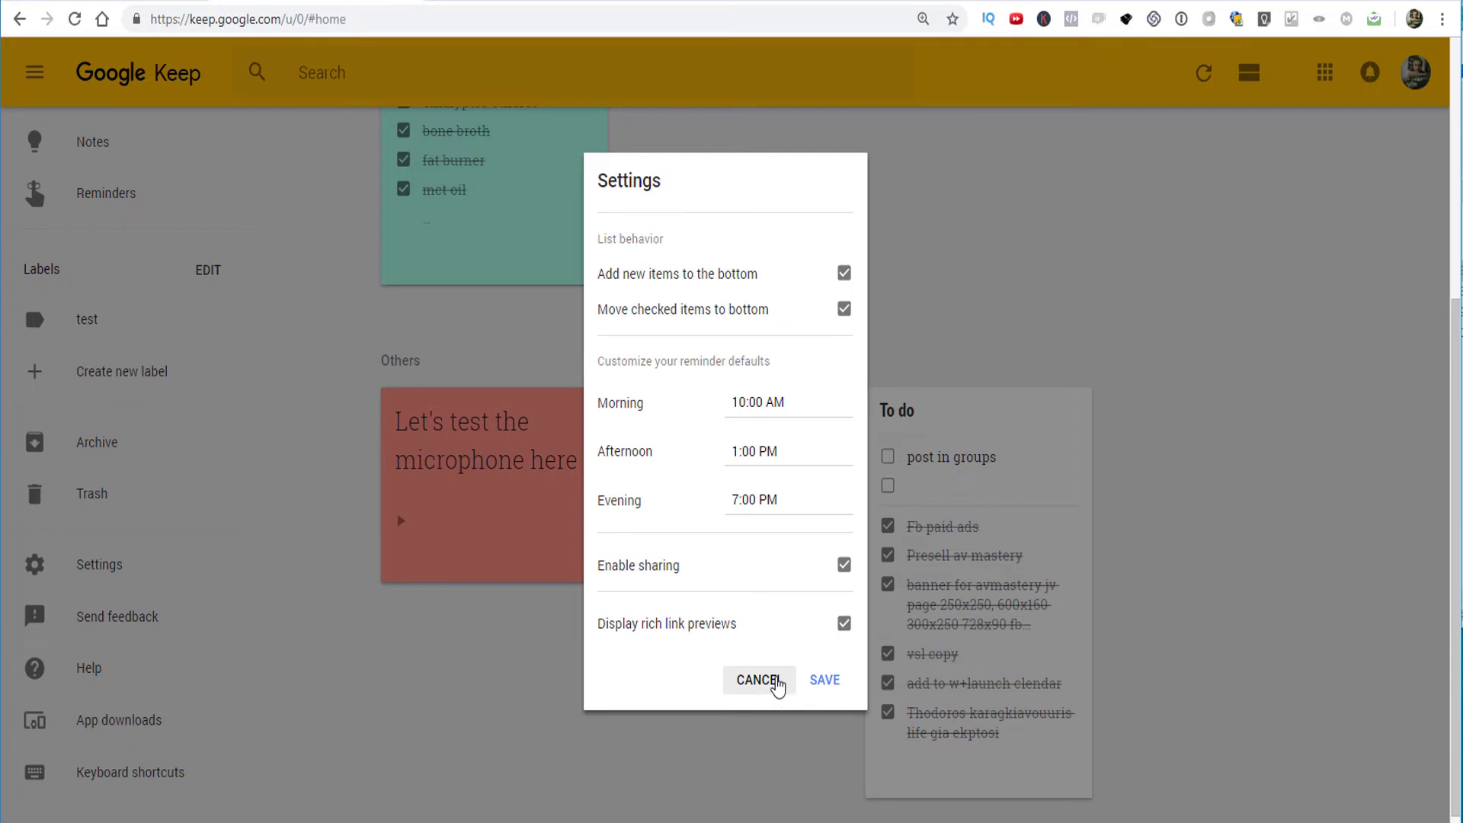
click(777, 685)
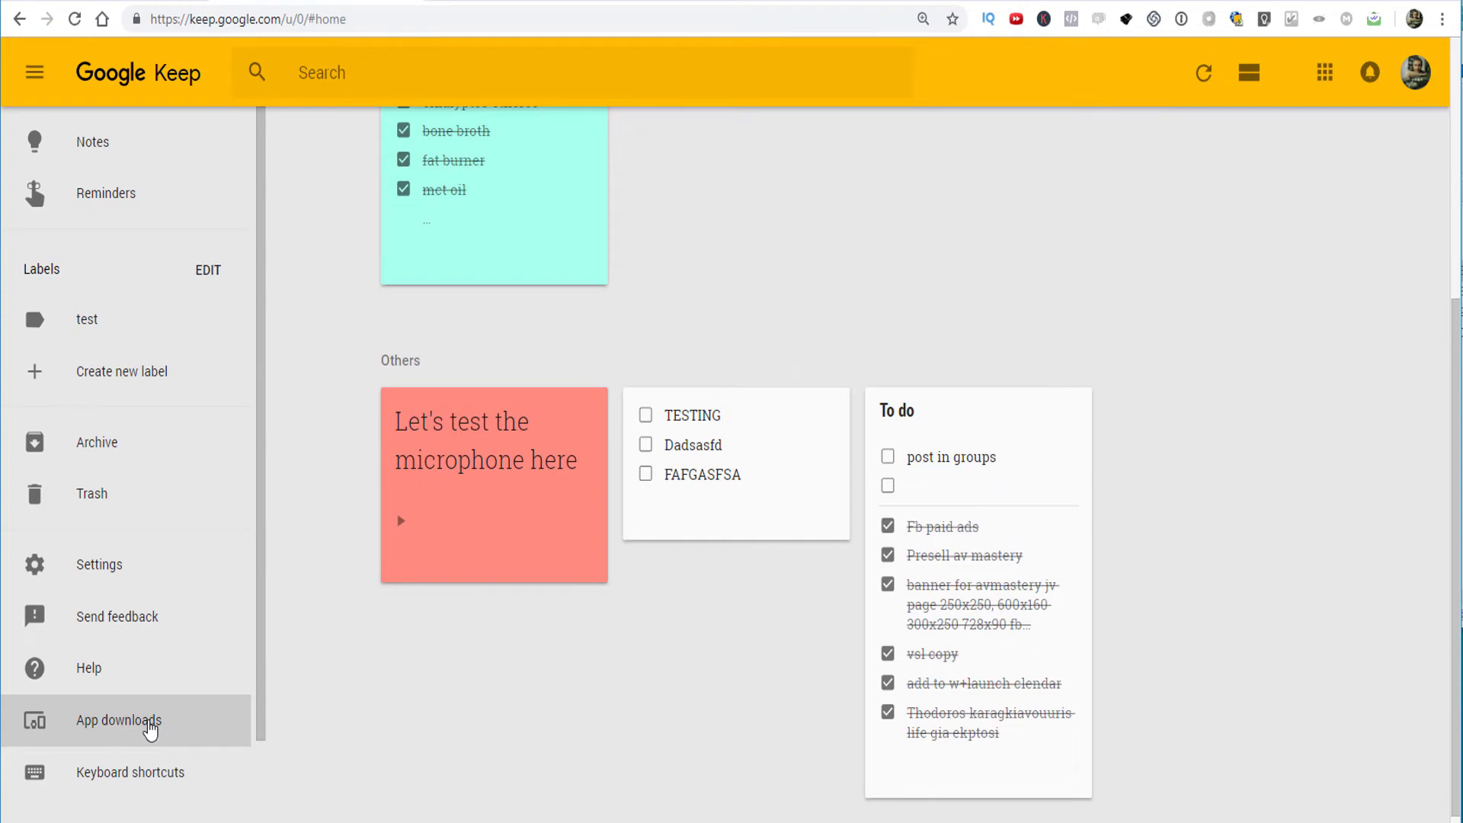
Examine the Google Keep Chrome Extension's web store page through the app downloads, and return to the notes.
click(149, 730)
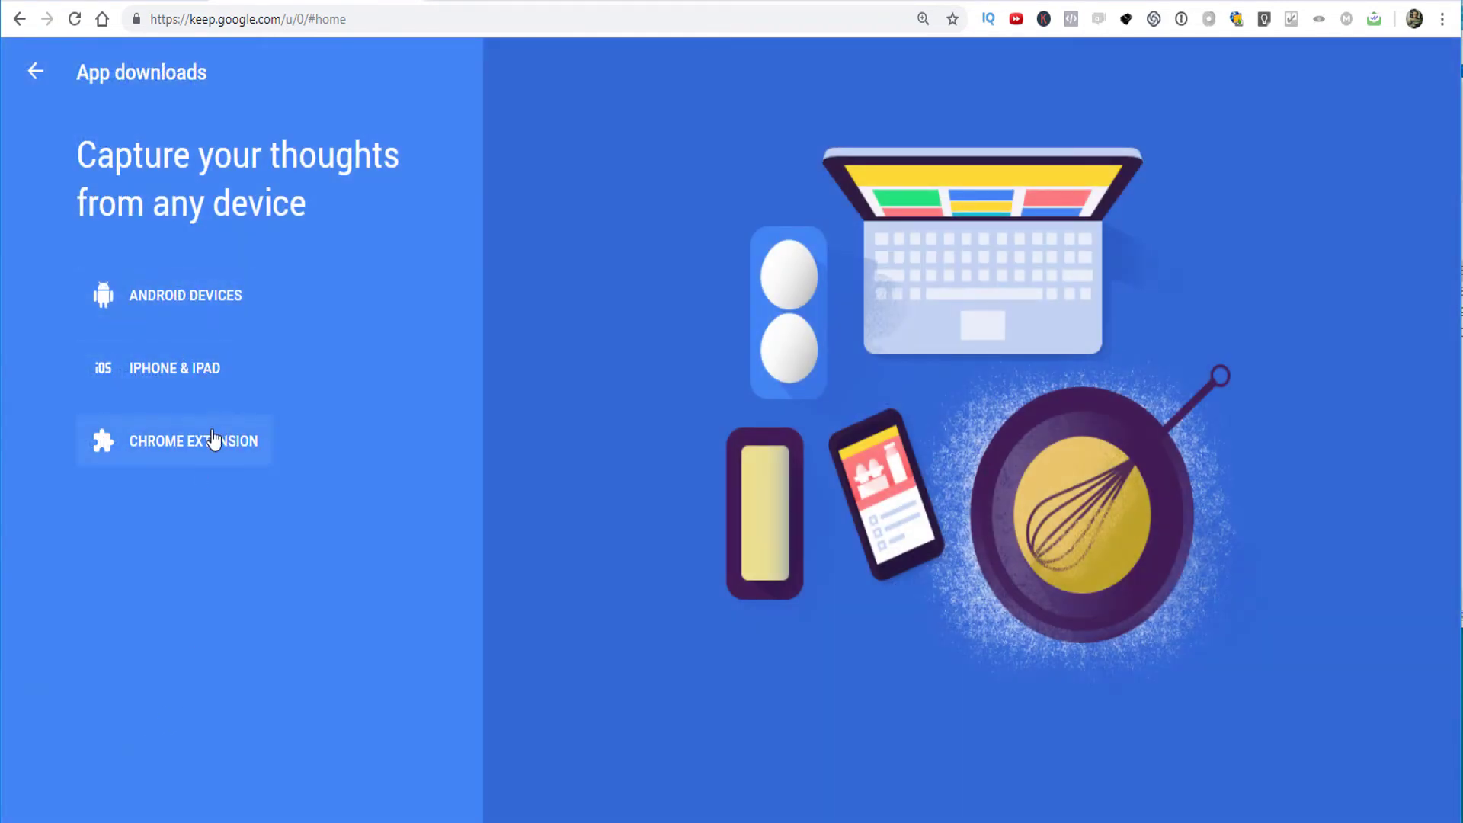
click(233, 448)
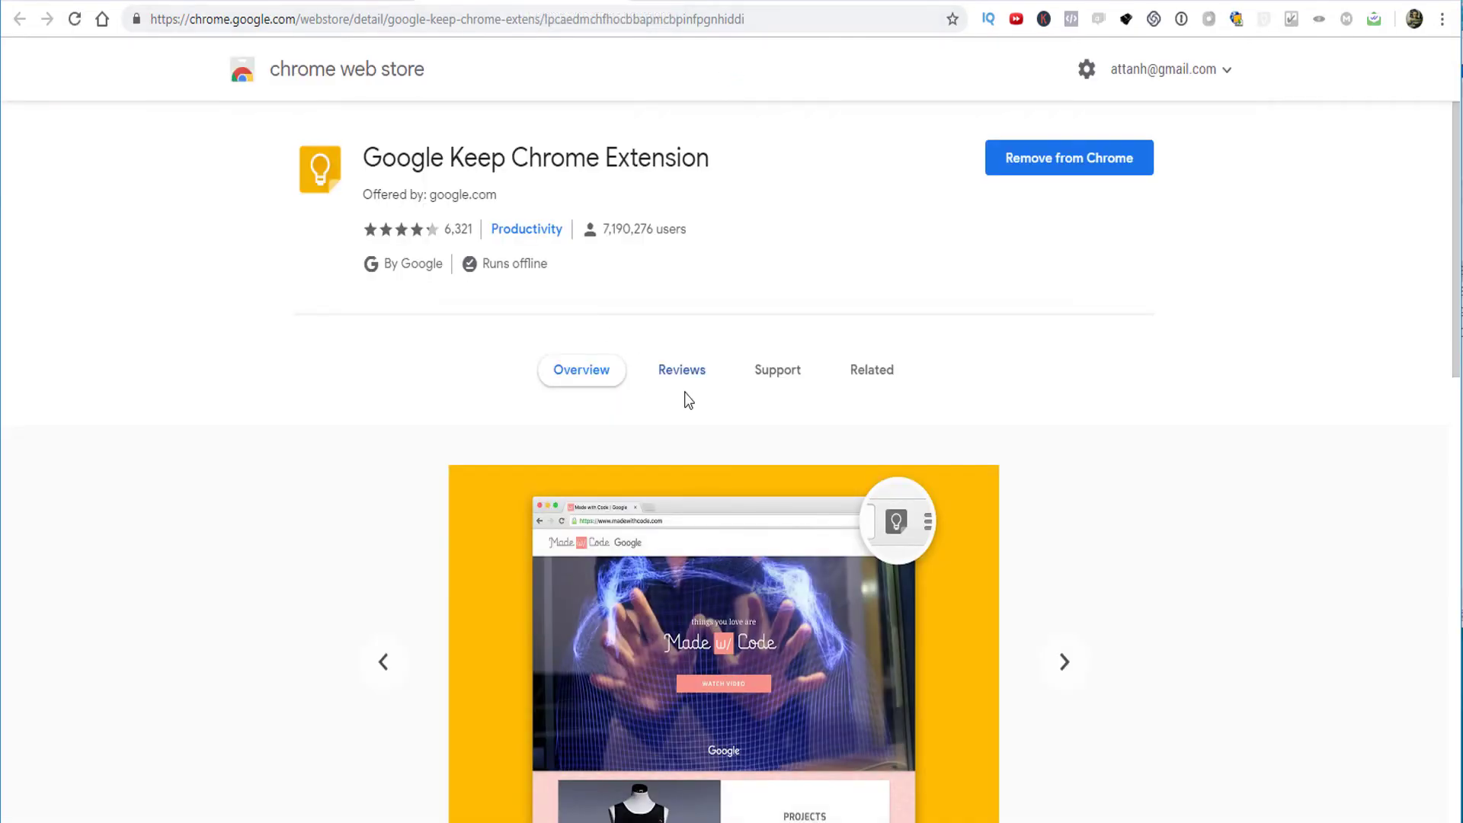
scroll(716, 426, down, 10)
scroll(716, 434, up, 7)
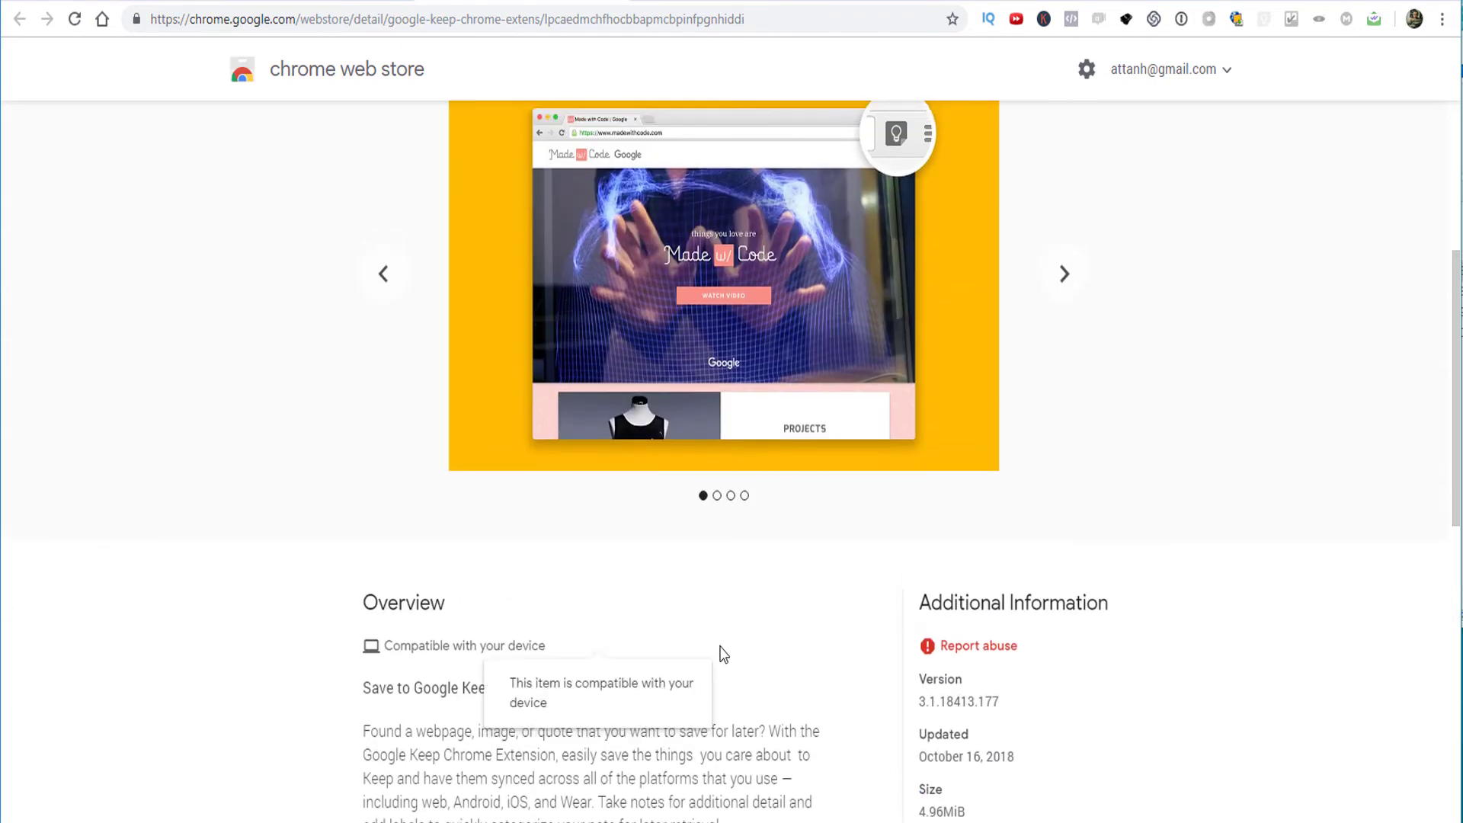
scroll(719, 647, up, 5)
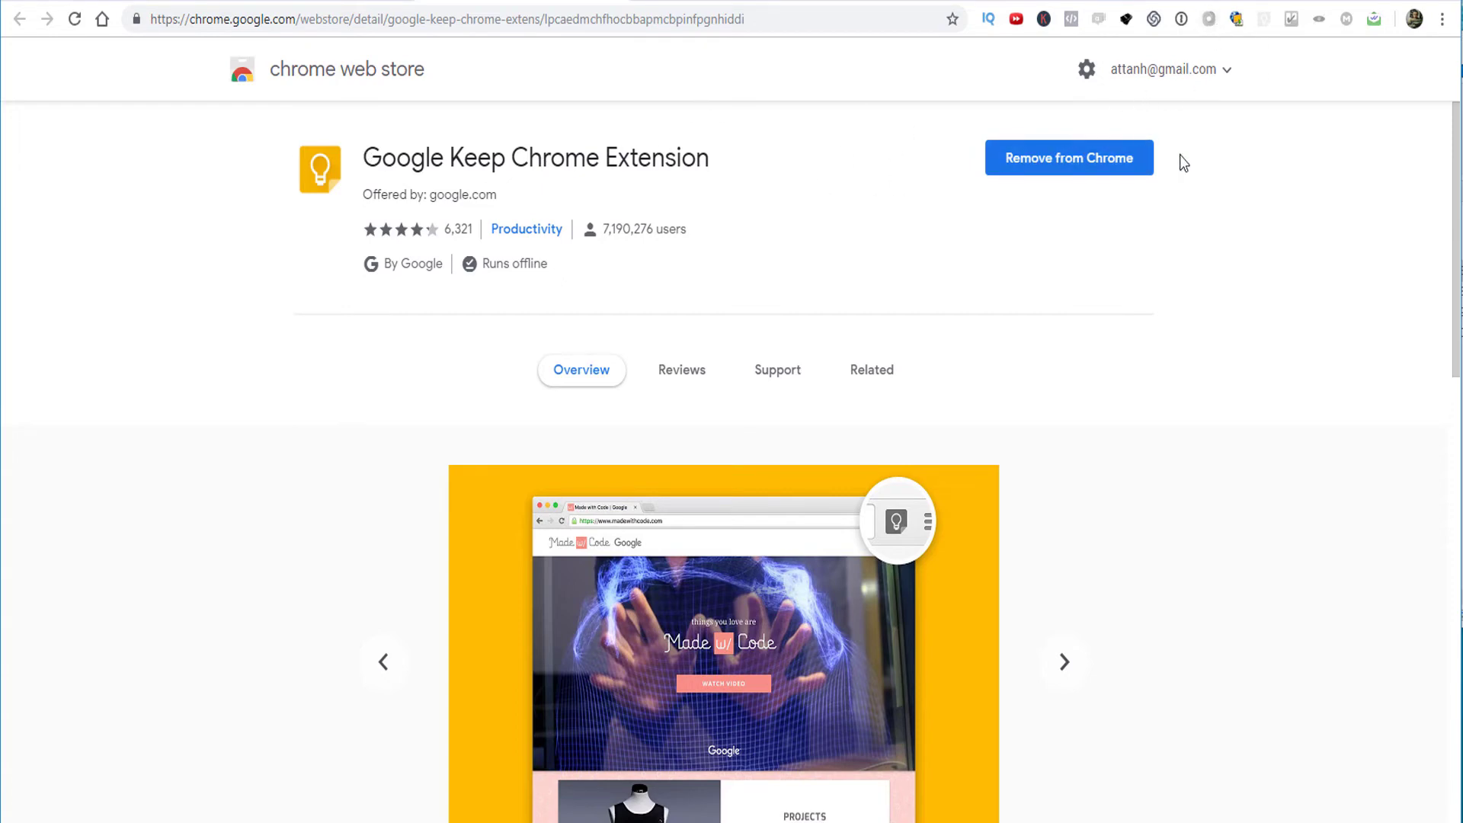
scroll(343, 421, down, 10)
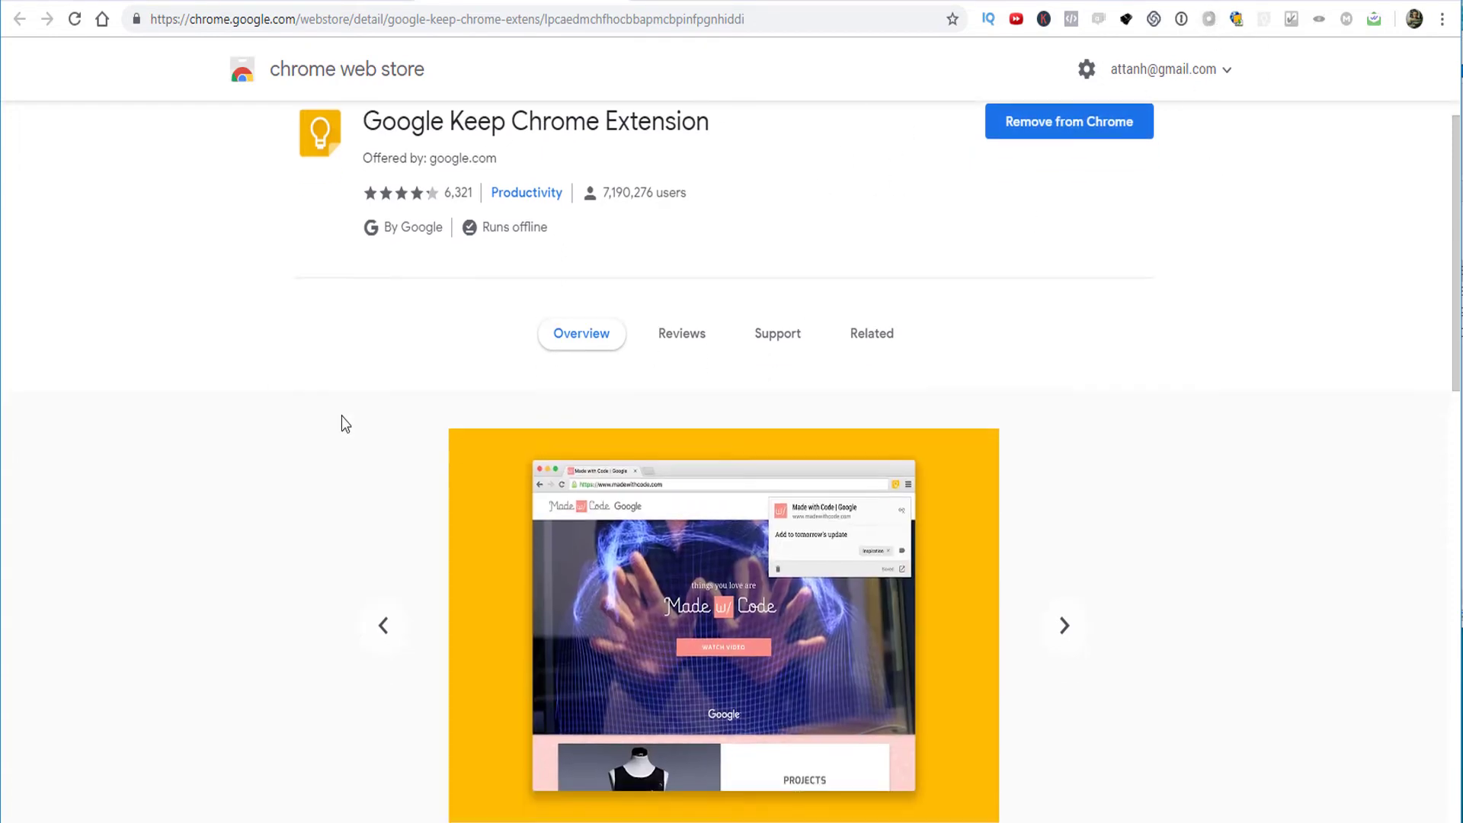
scroll(751, 449, up, 10)
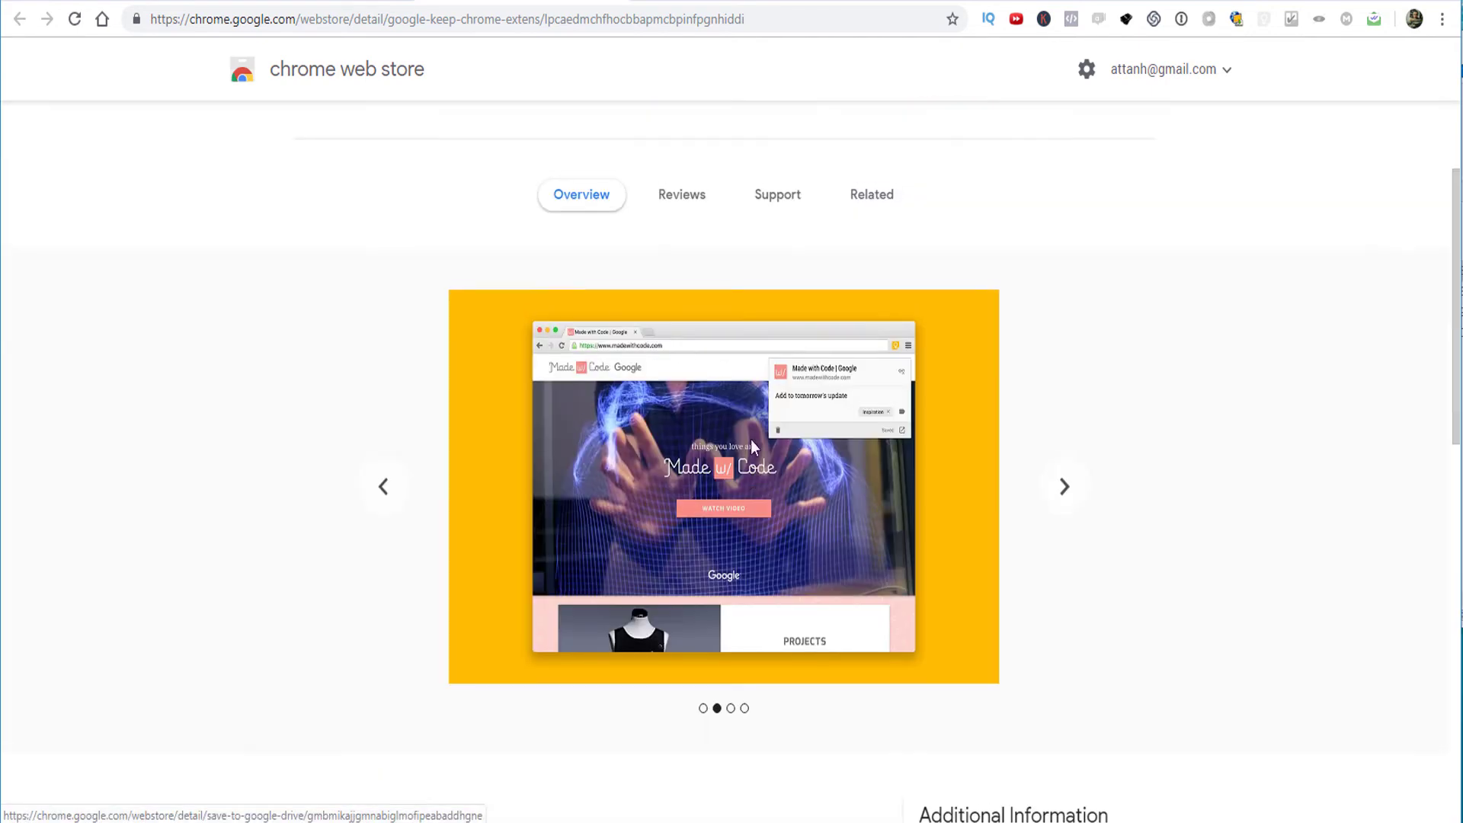
click(615, 0)
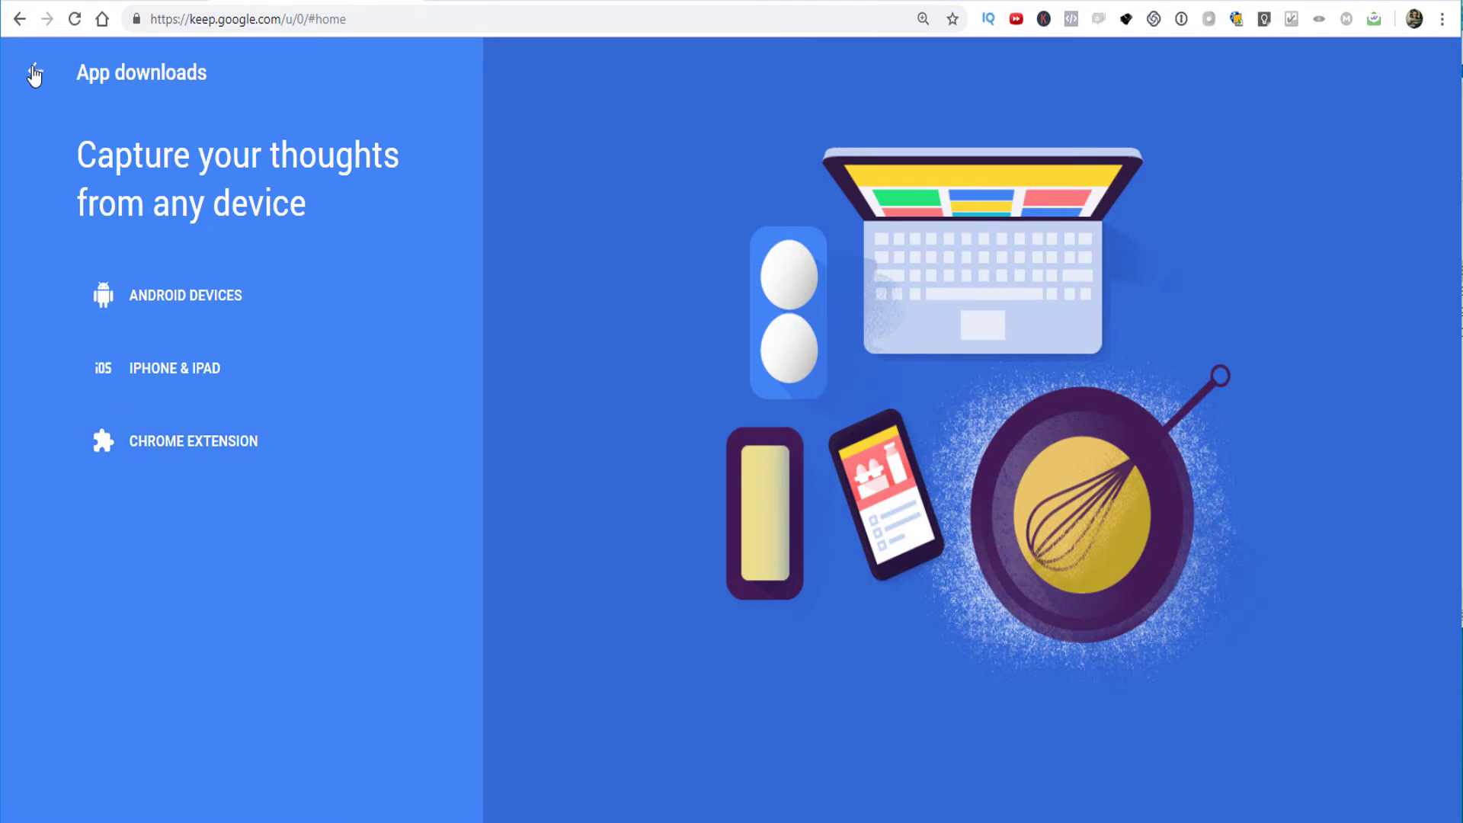
click(35, 71)
View the list of keyboard shortcuts for navigation and application commands, and close it.
scroll(226, 647, down, 1)
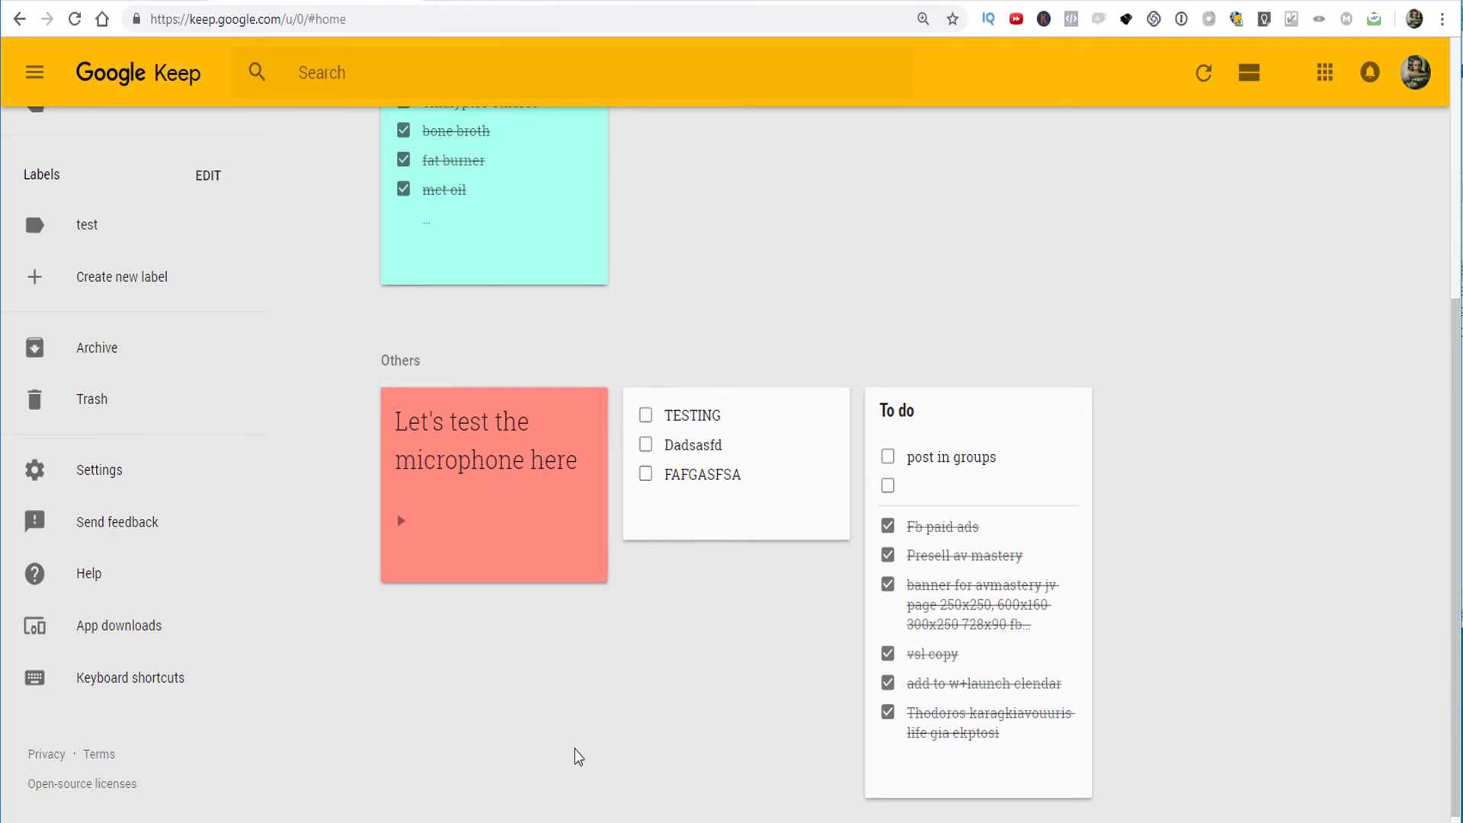
scroll(556, 766, up, 5)
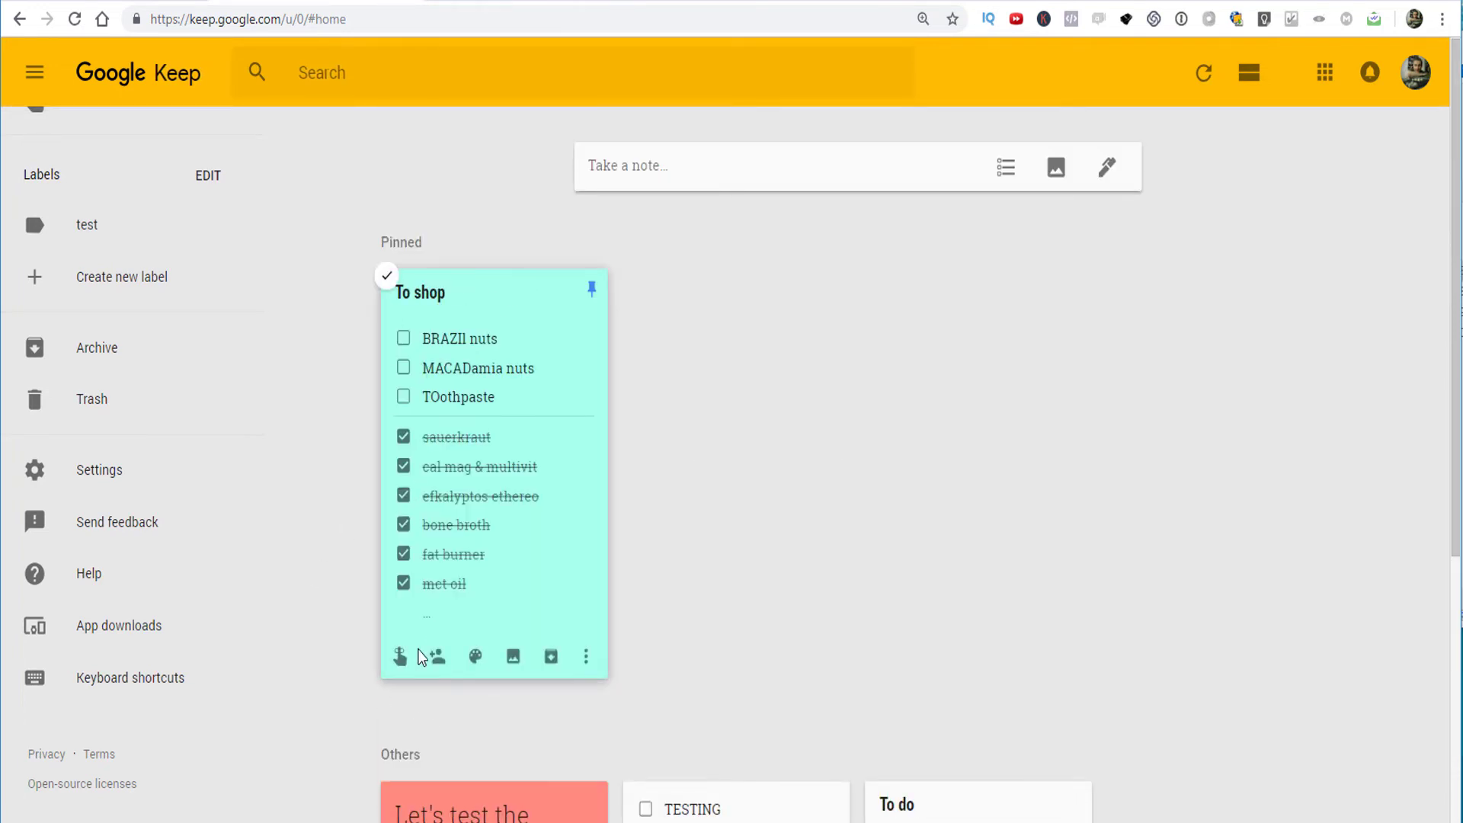
scroll(418, 656, down, 5)
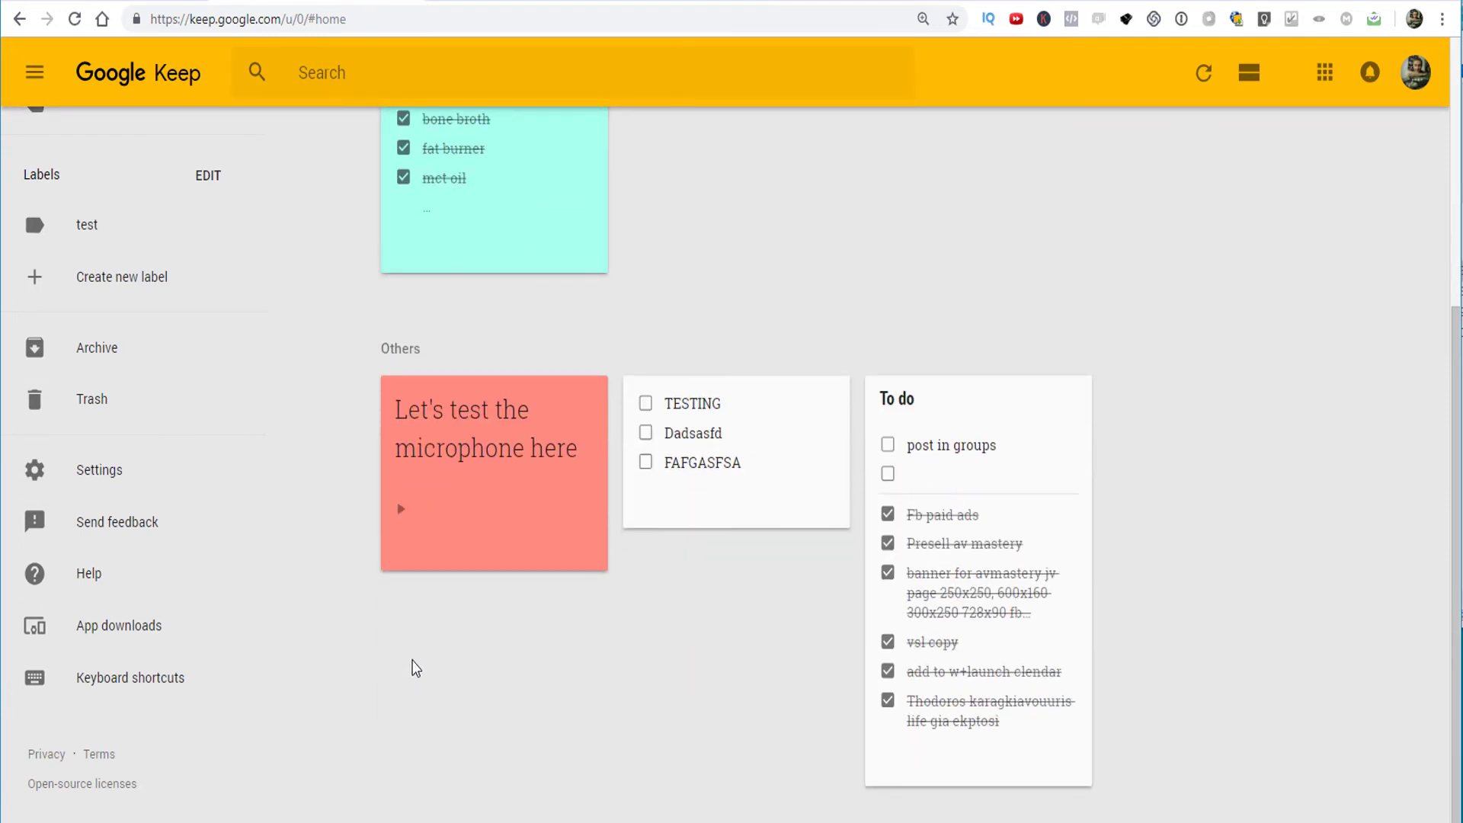
click(135, 688)
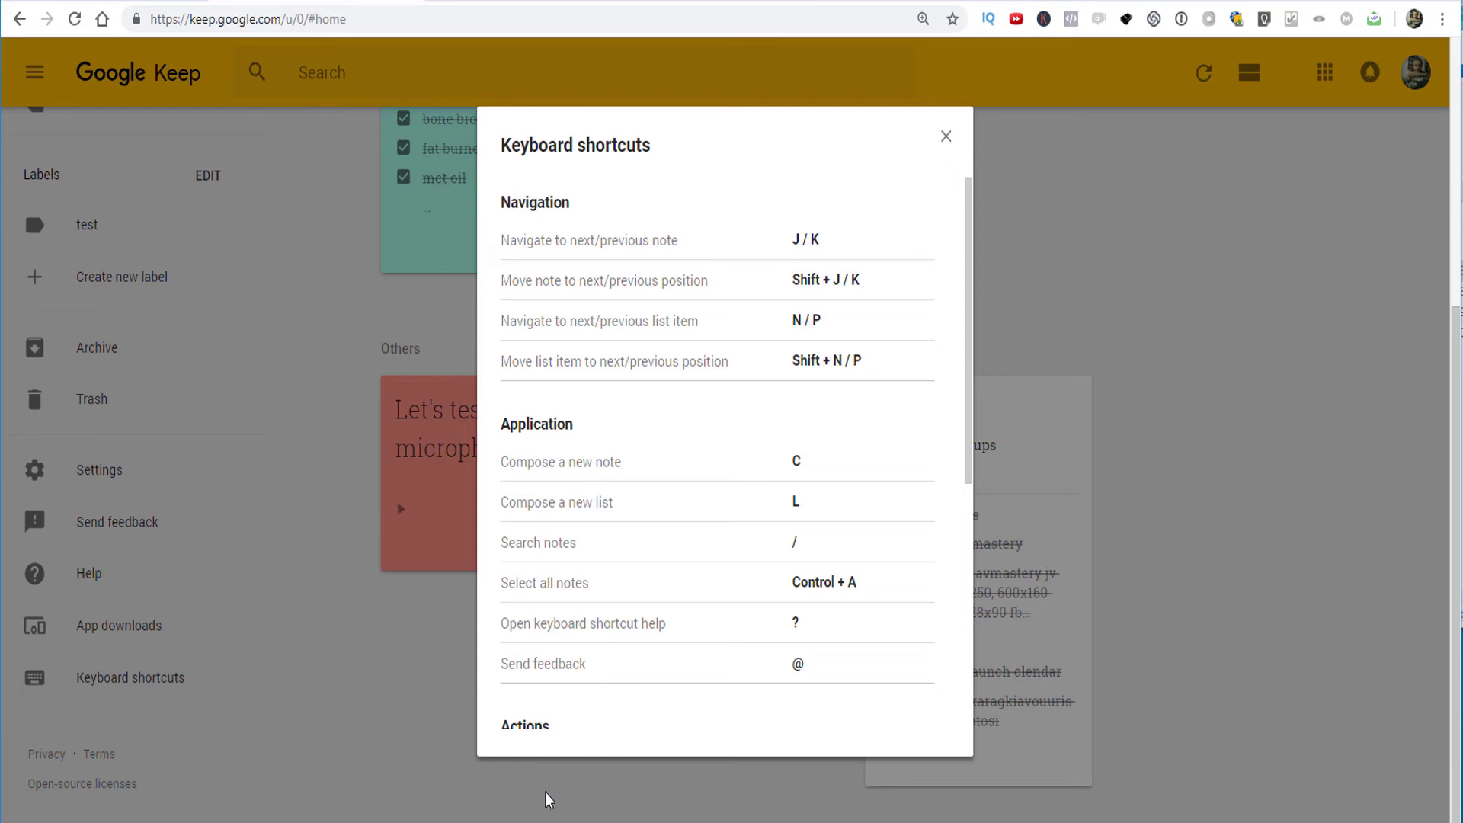
click(1135, 372)
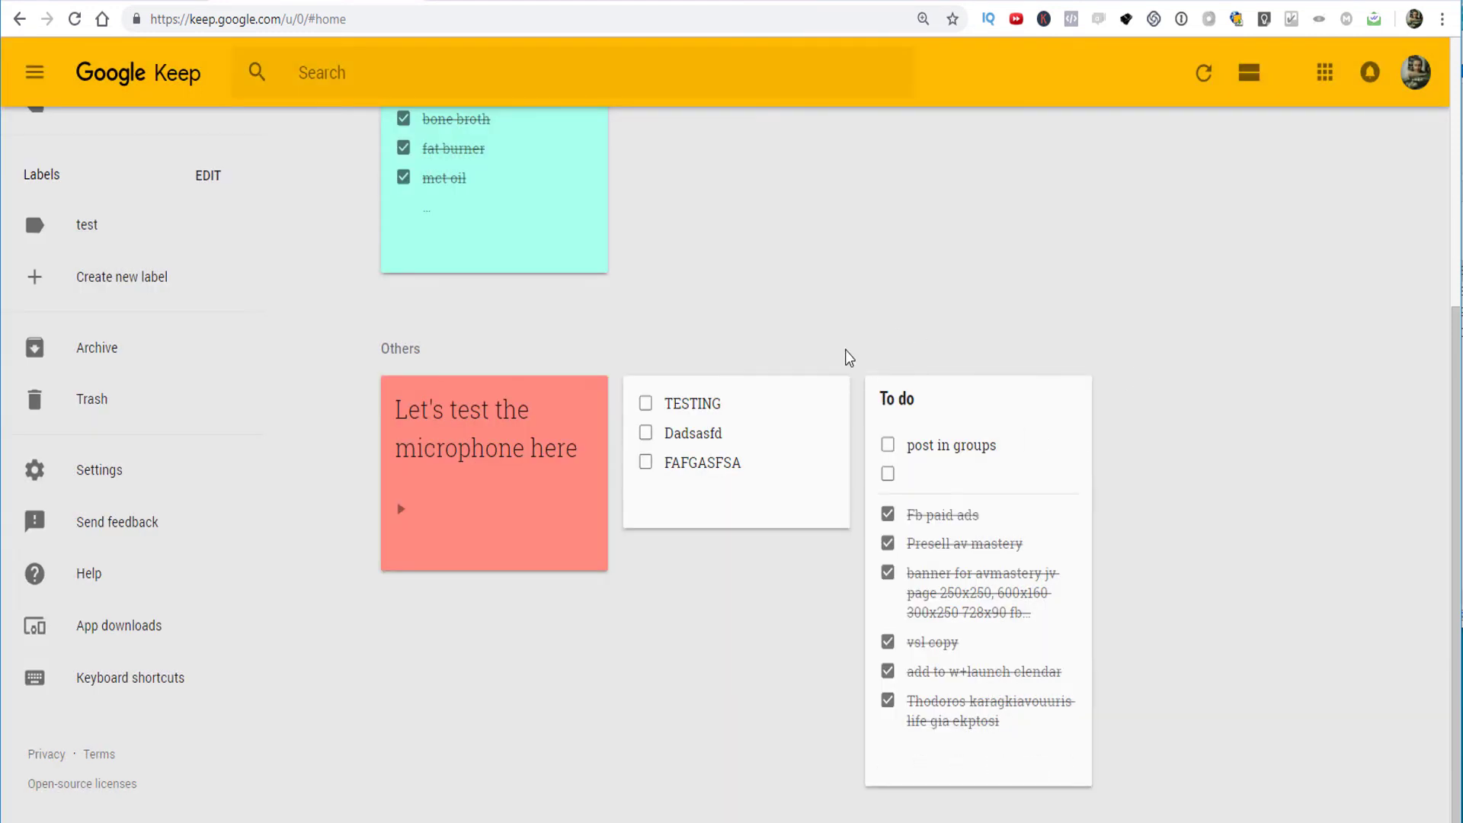
View the notes filed under the label test, and return to all notes.
scroll(432, 574, up, 3)
scroll(432, 574, up, 3)
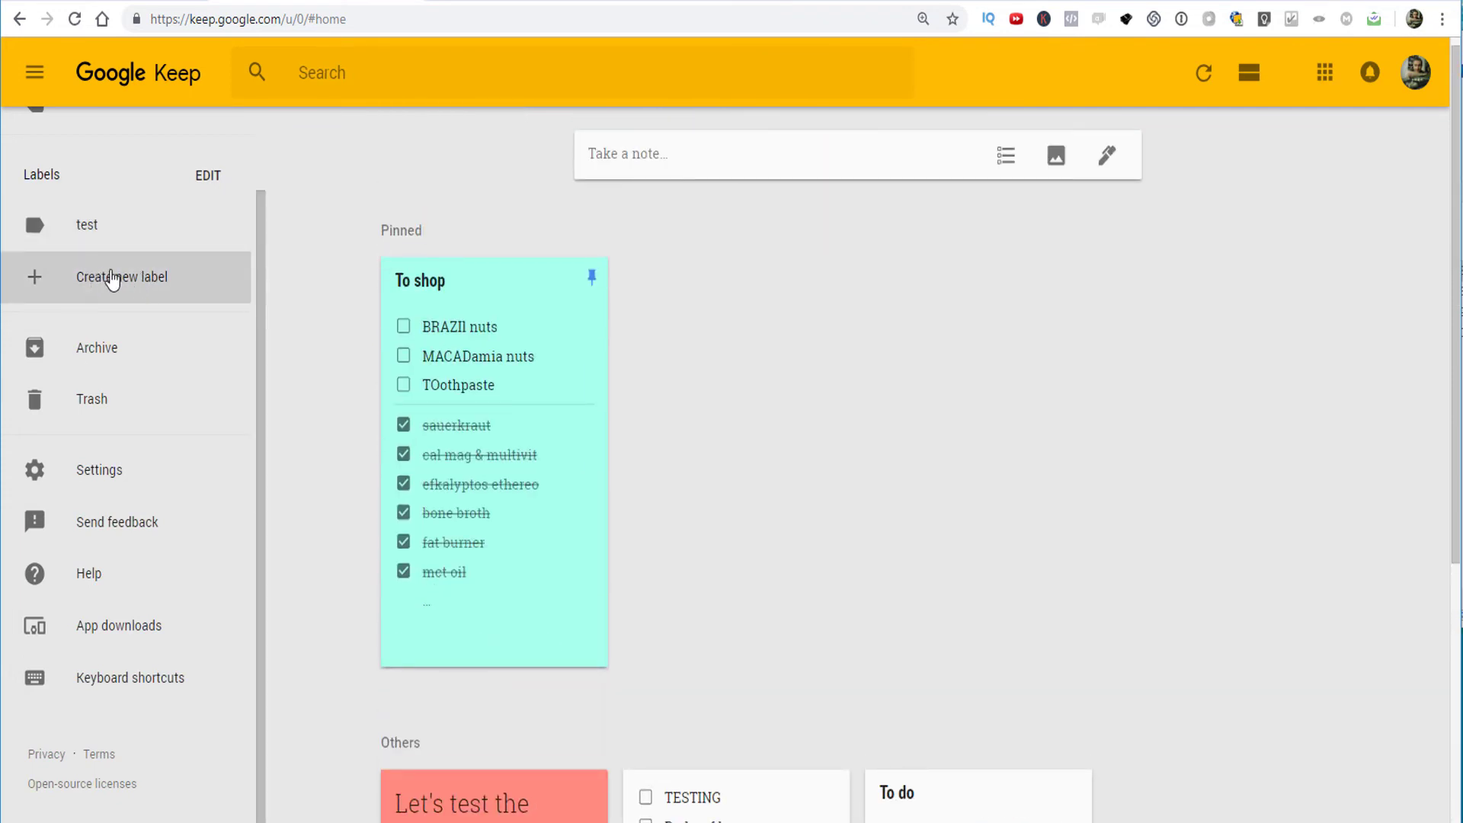
click(92, 225)
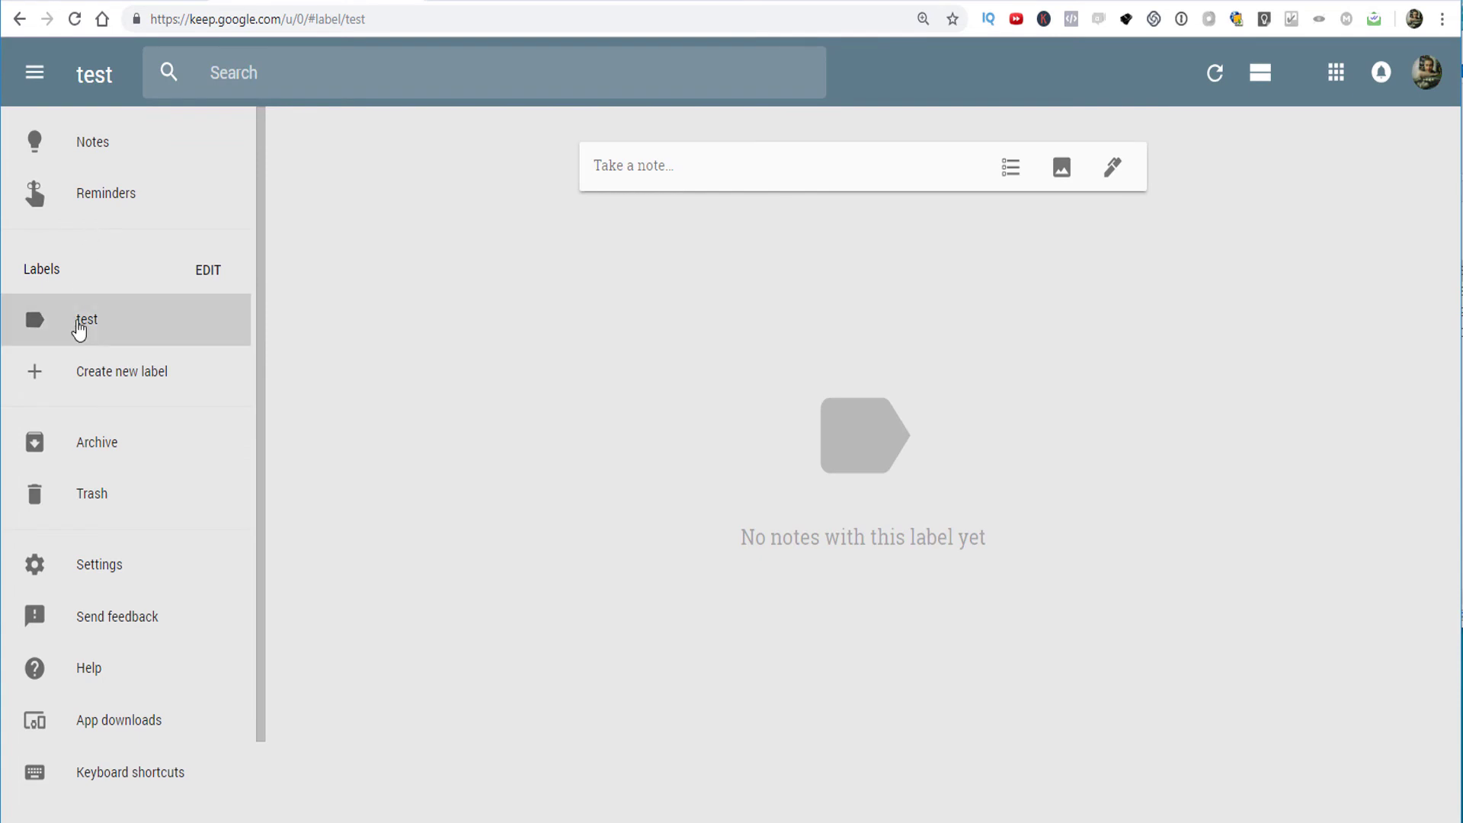
click(112, 156)
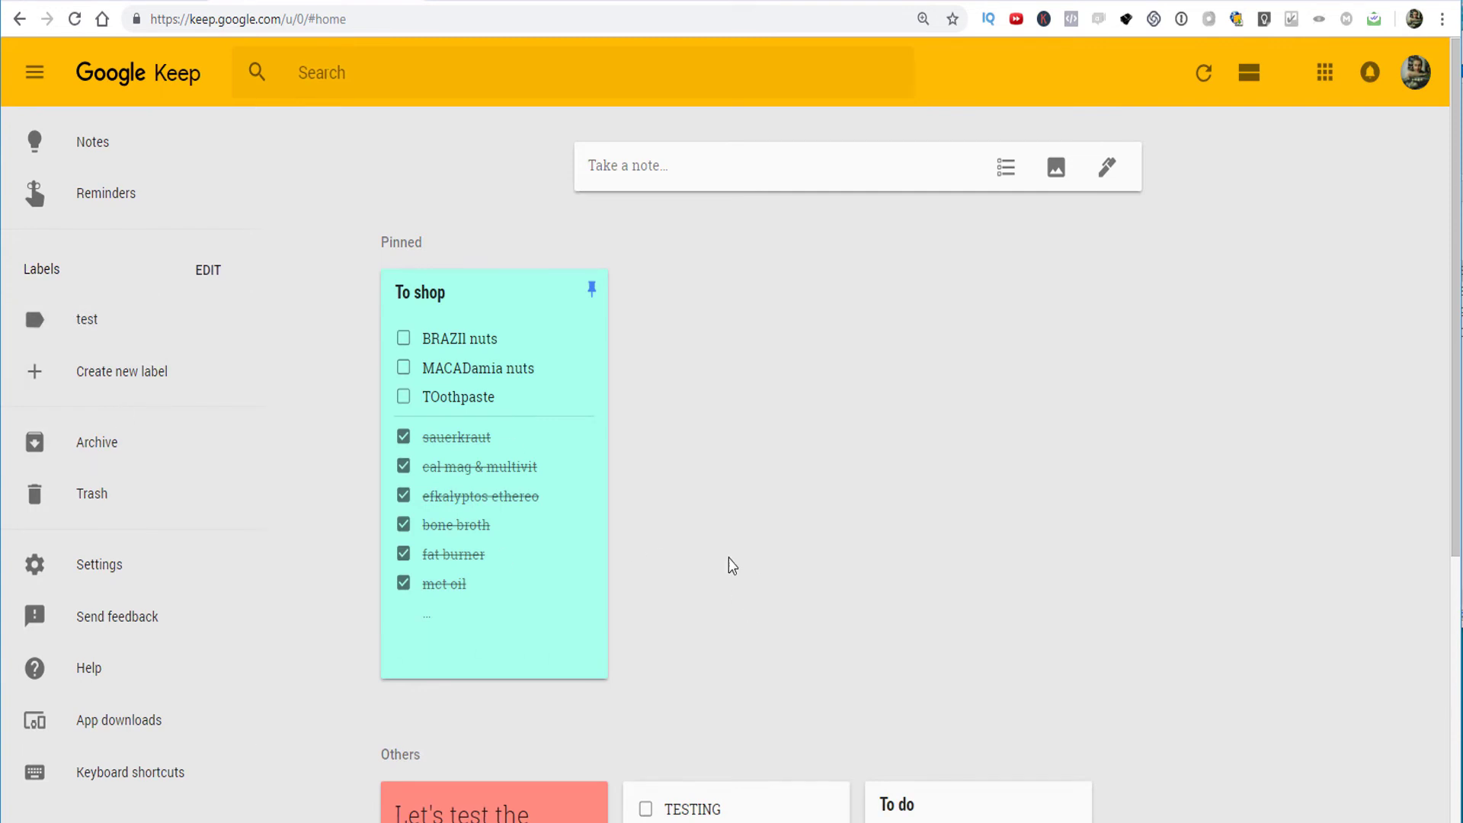
Add a freehand green drawing of the word Hi enclosed in a loop to the To shop note.
mouse_move(527, 375)
mouse_move(576, 352)
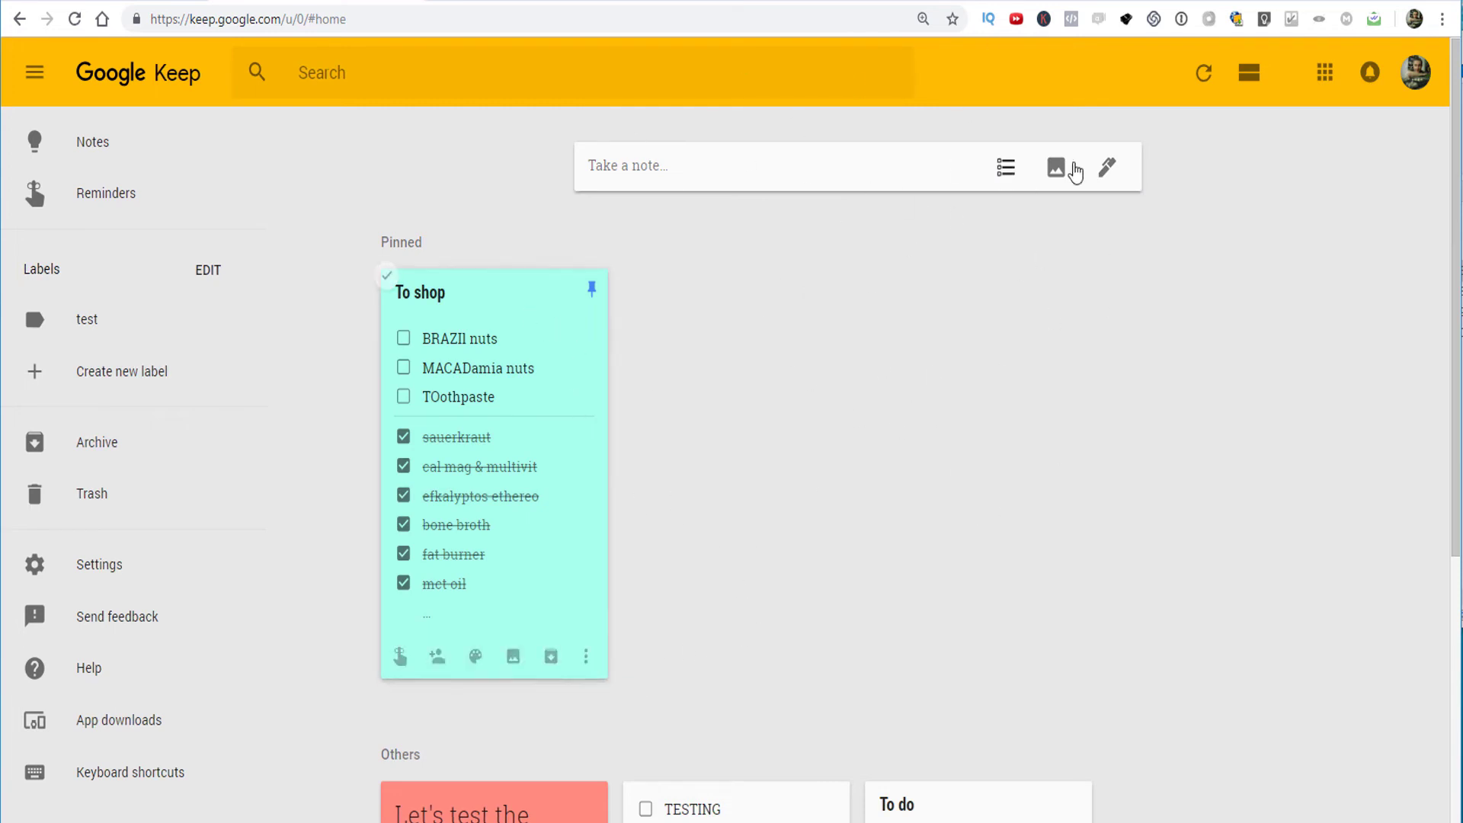
click(586, 658)
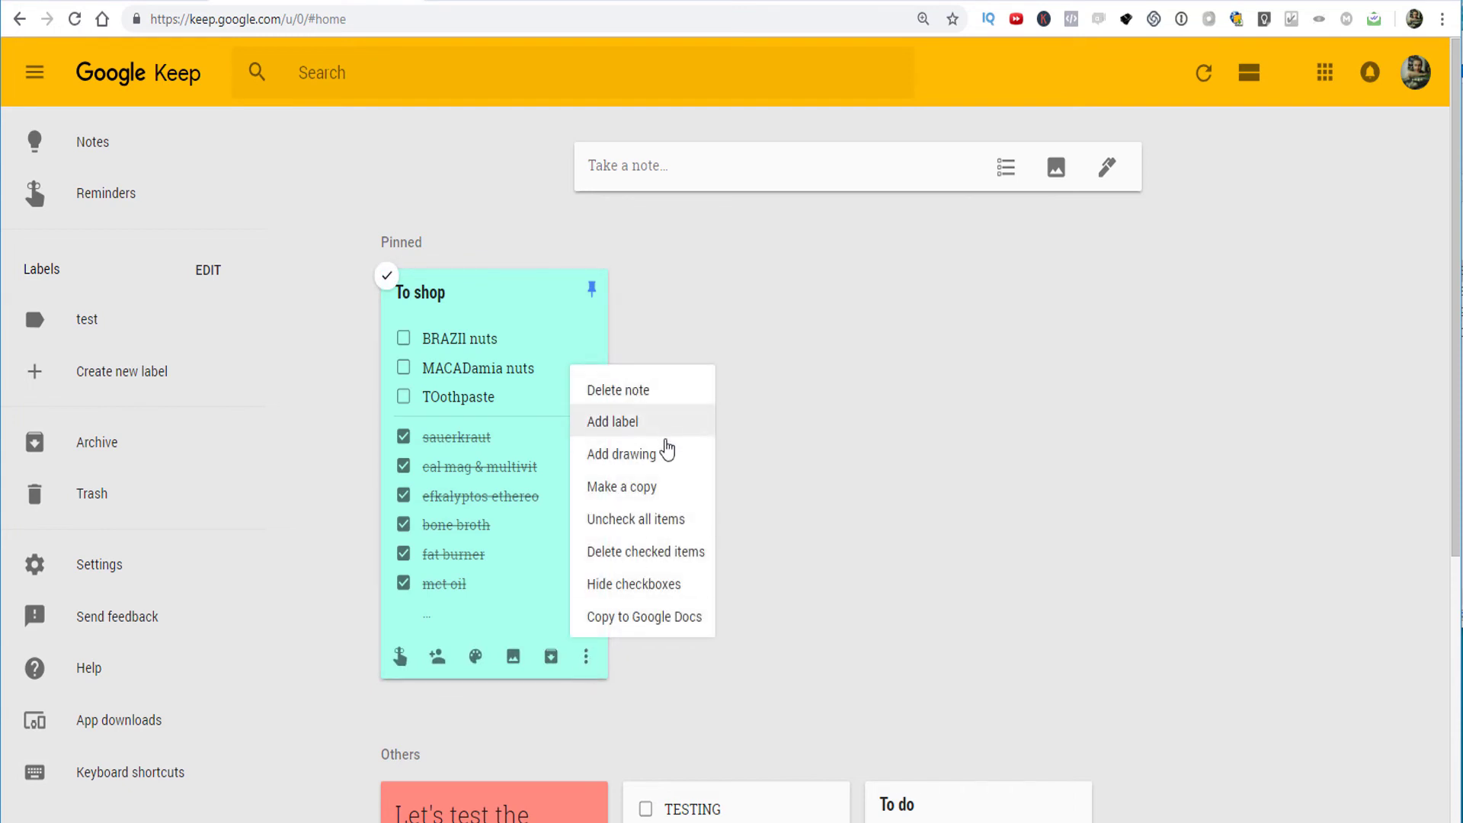
click(656, 461)
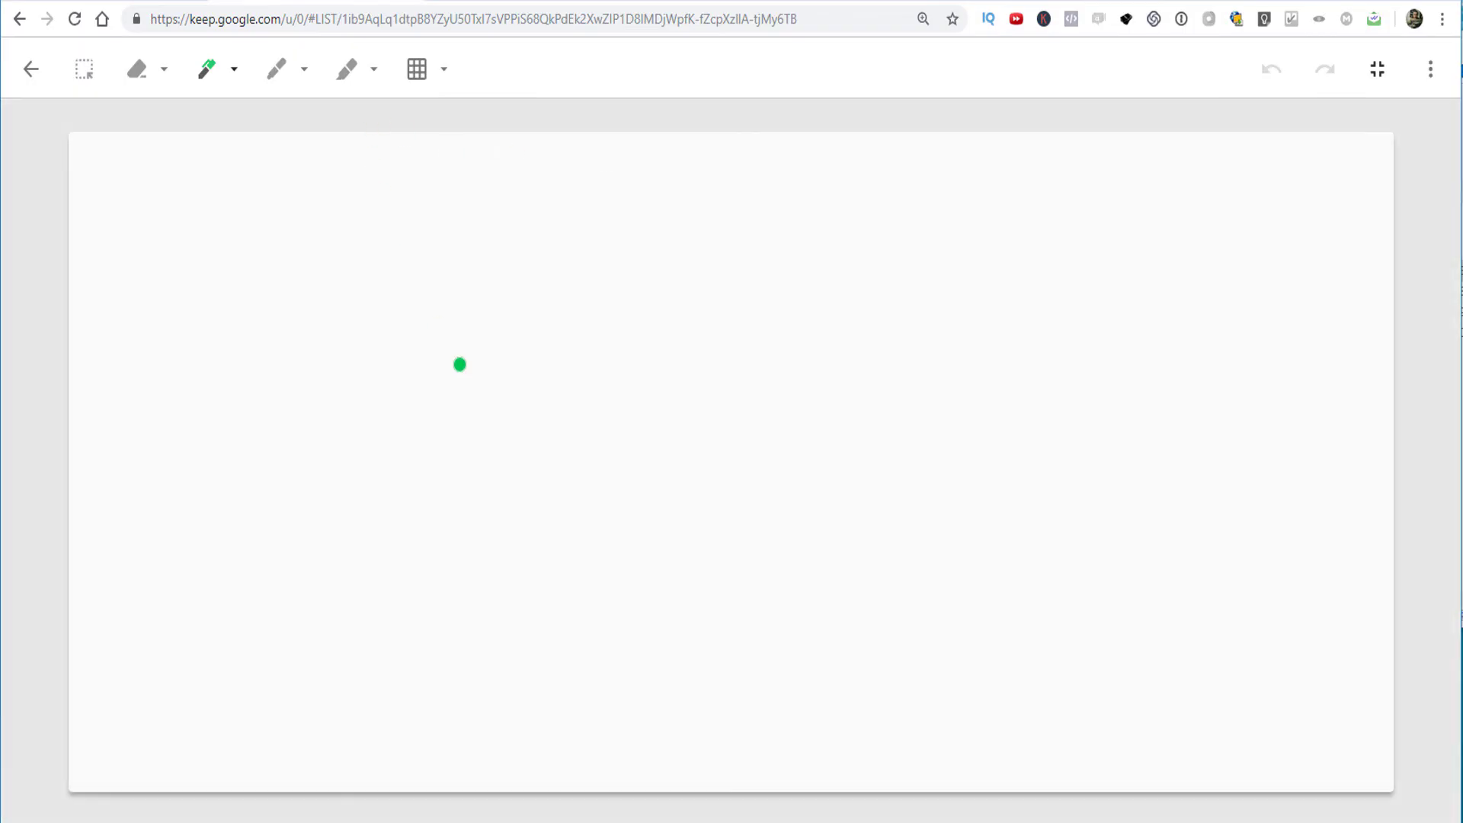
drag(469, 294, 419, 445)
drag(546, 301, 507, 422)
drag(422, 365, 600, 358)
drag(618, 284, 629, 281)
mouse_move(416, 491)
mouse_down()
mouse_move(359, 408)
mouse_move(756, 381)
mouse_up()
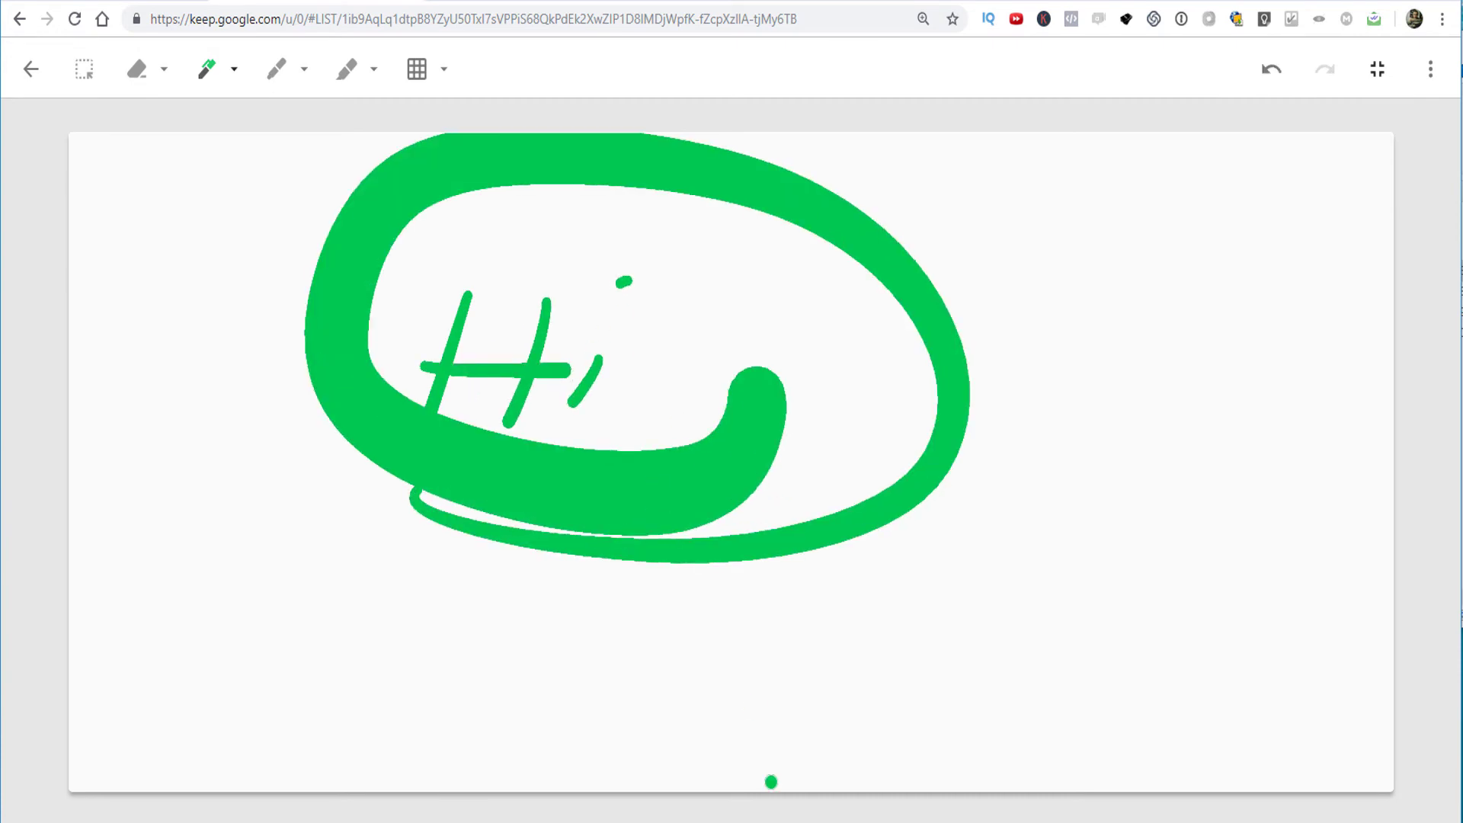
click(34, 70)
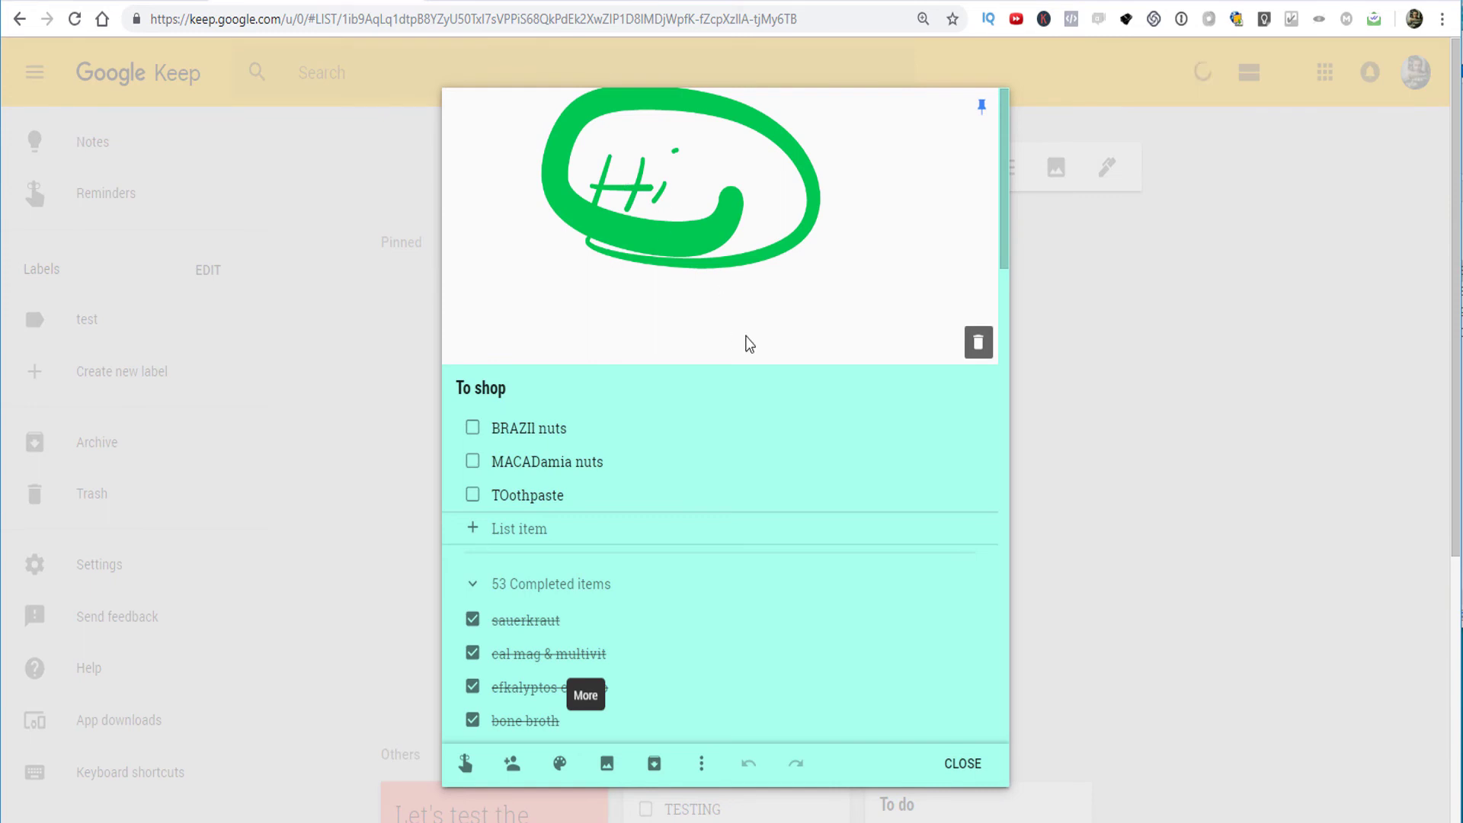
Delete the drawing from the To shop note and close the note.
click(978, 344)
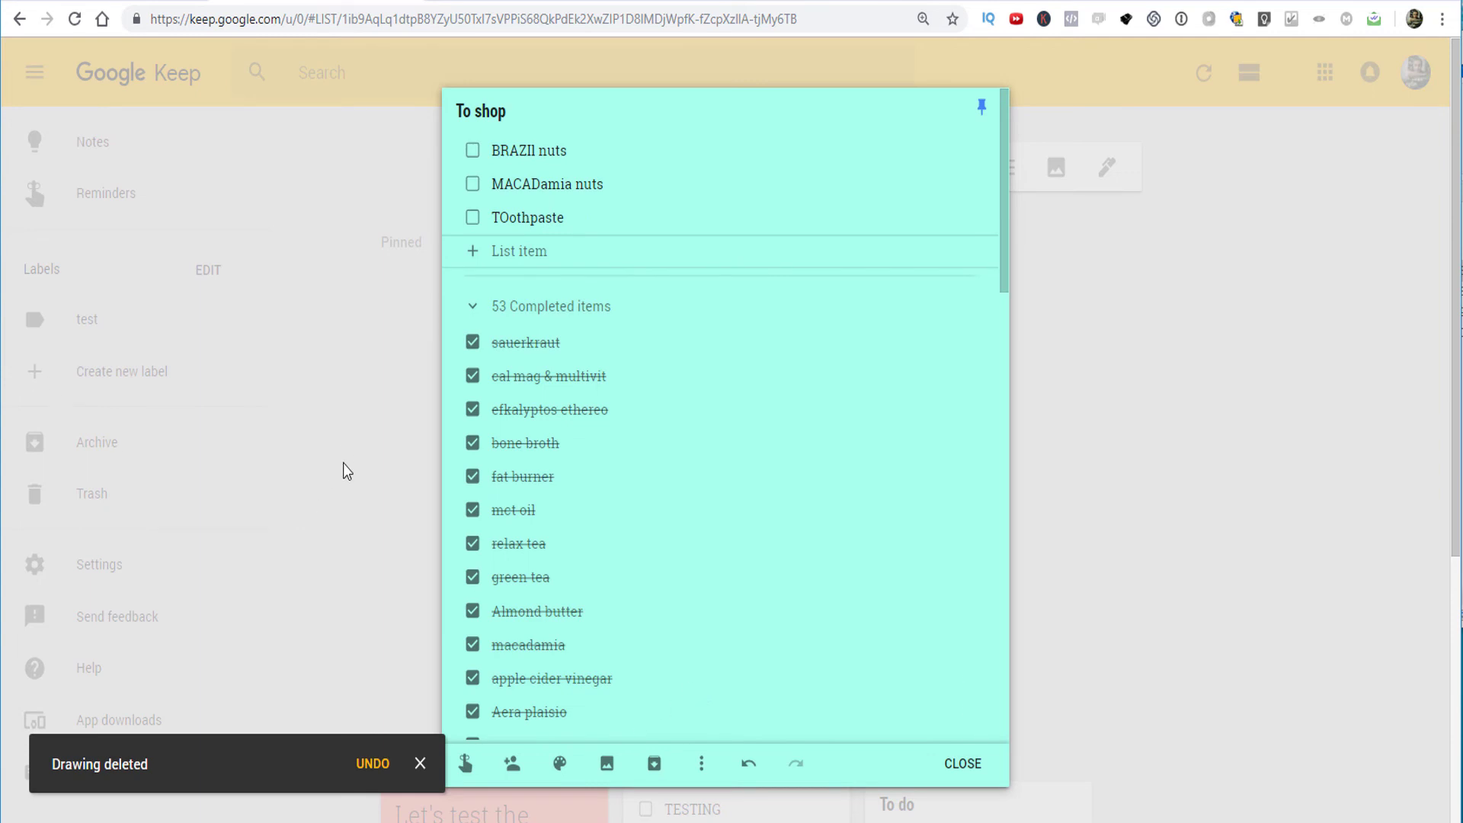
click(343, 464)
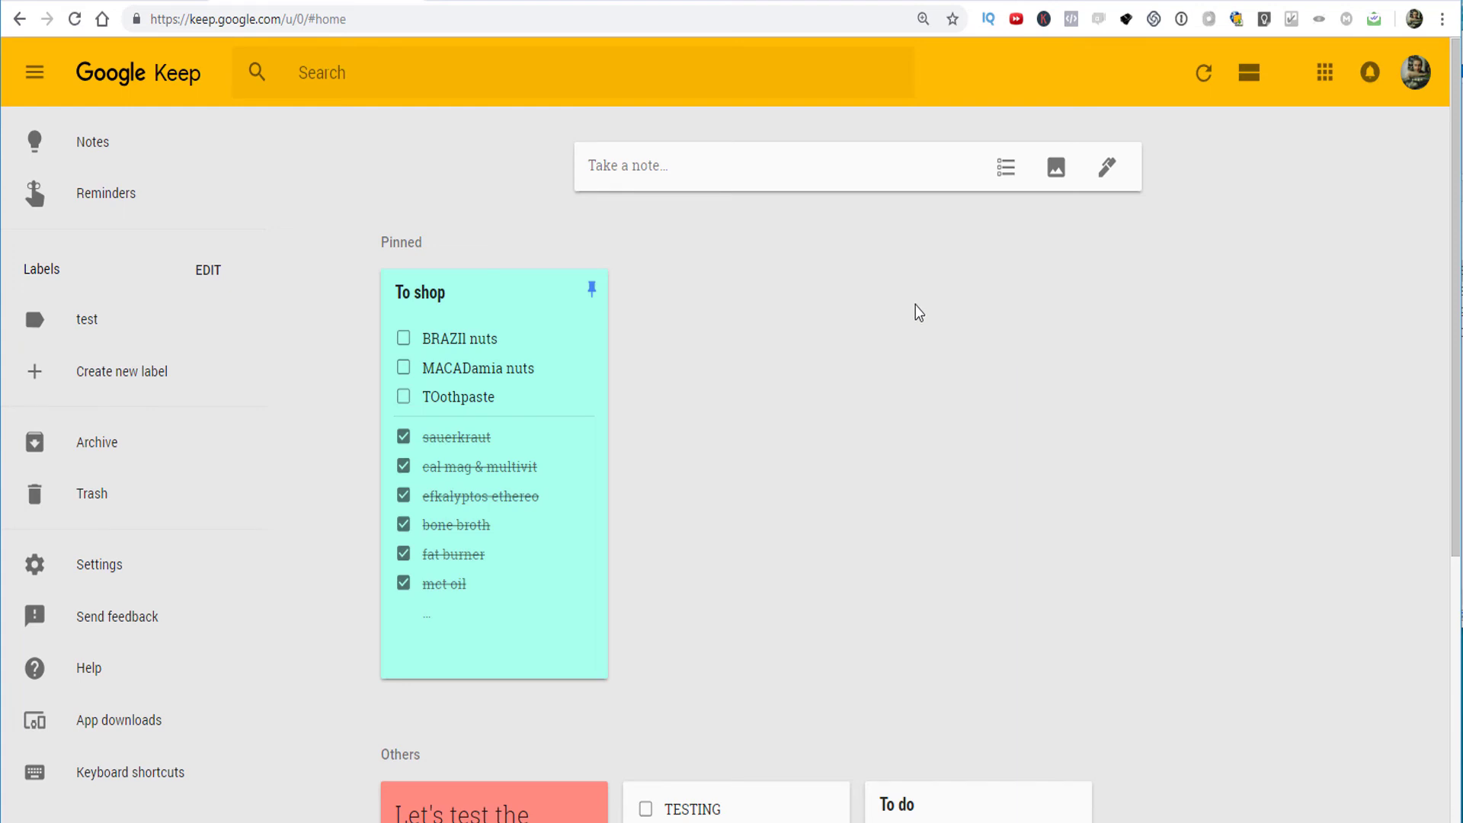
Switch to Gmail, view the Keep notes beside the inbox, and return to Google Keep.
click(137, 2)
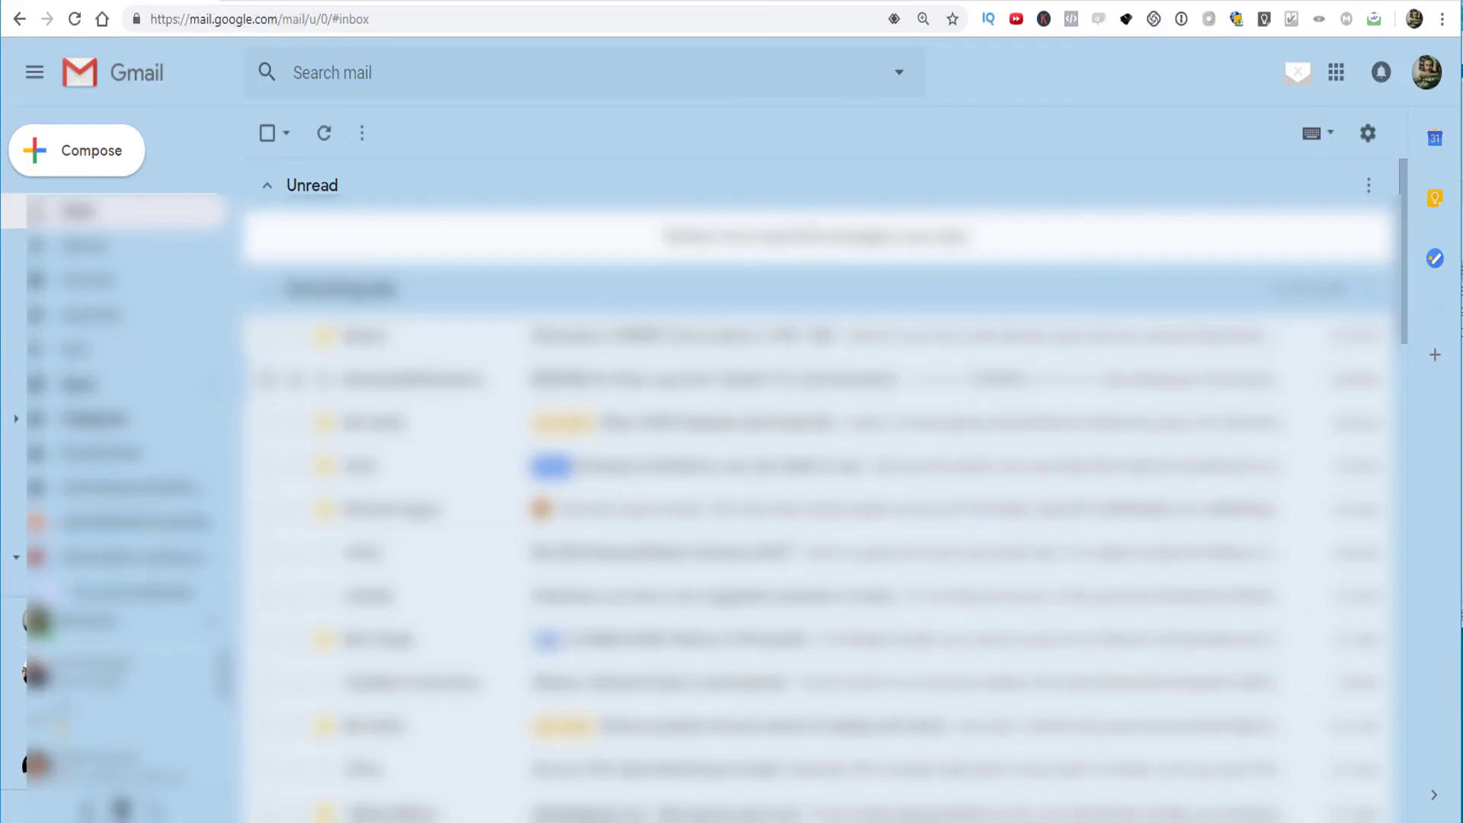
click(1435, 203)
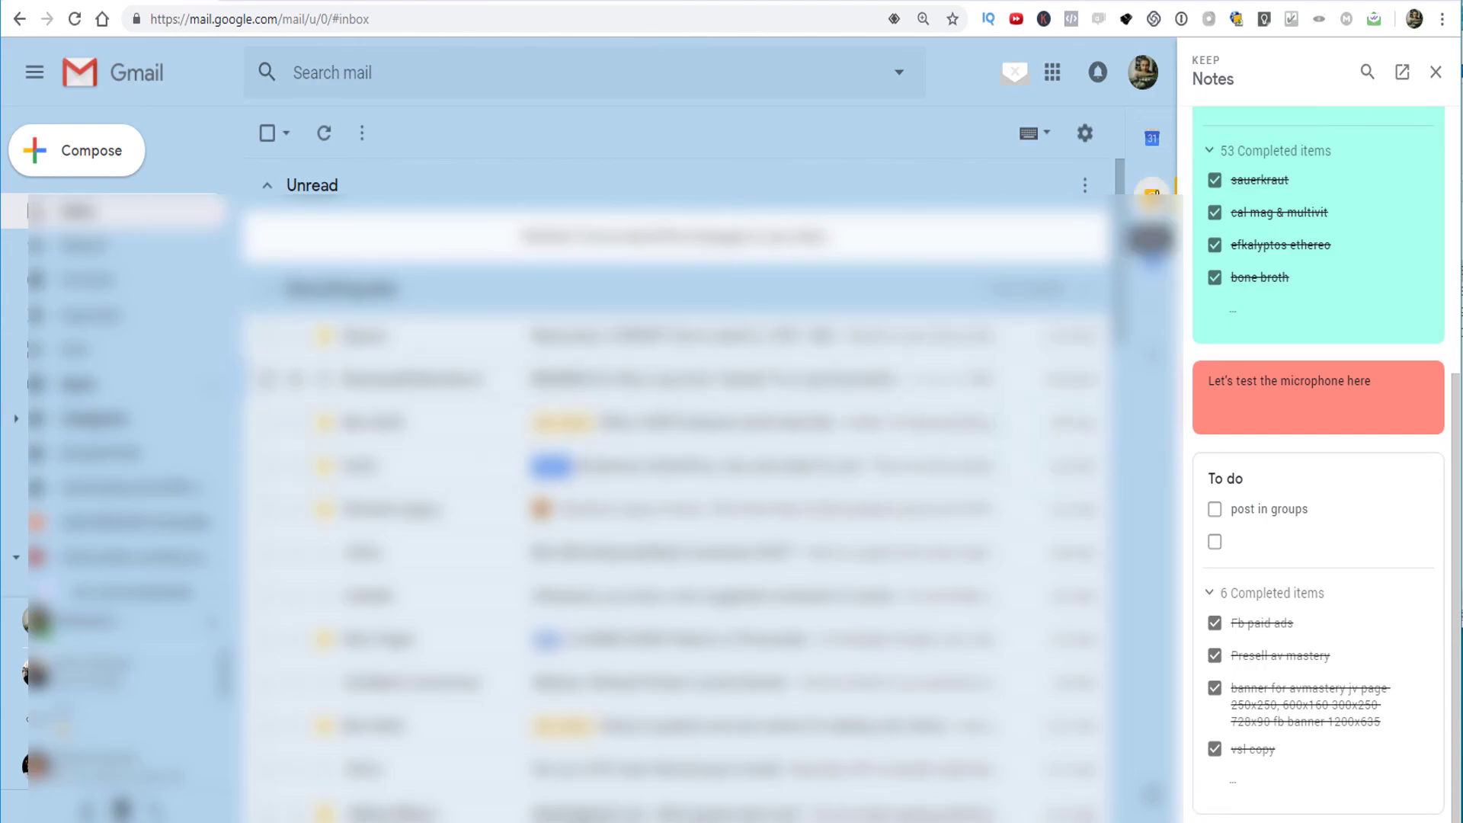
click(330, 2)
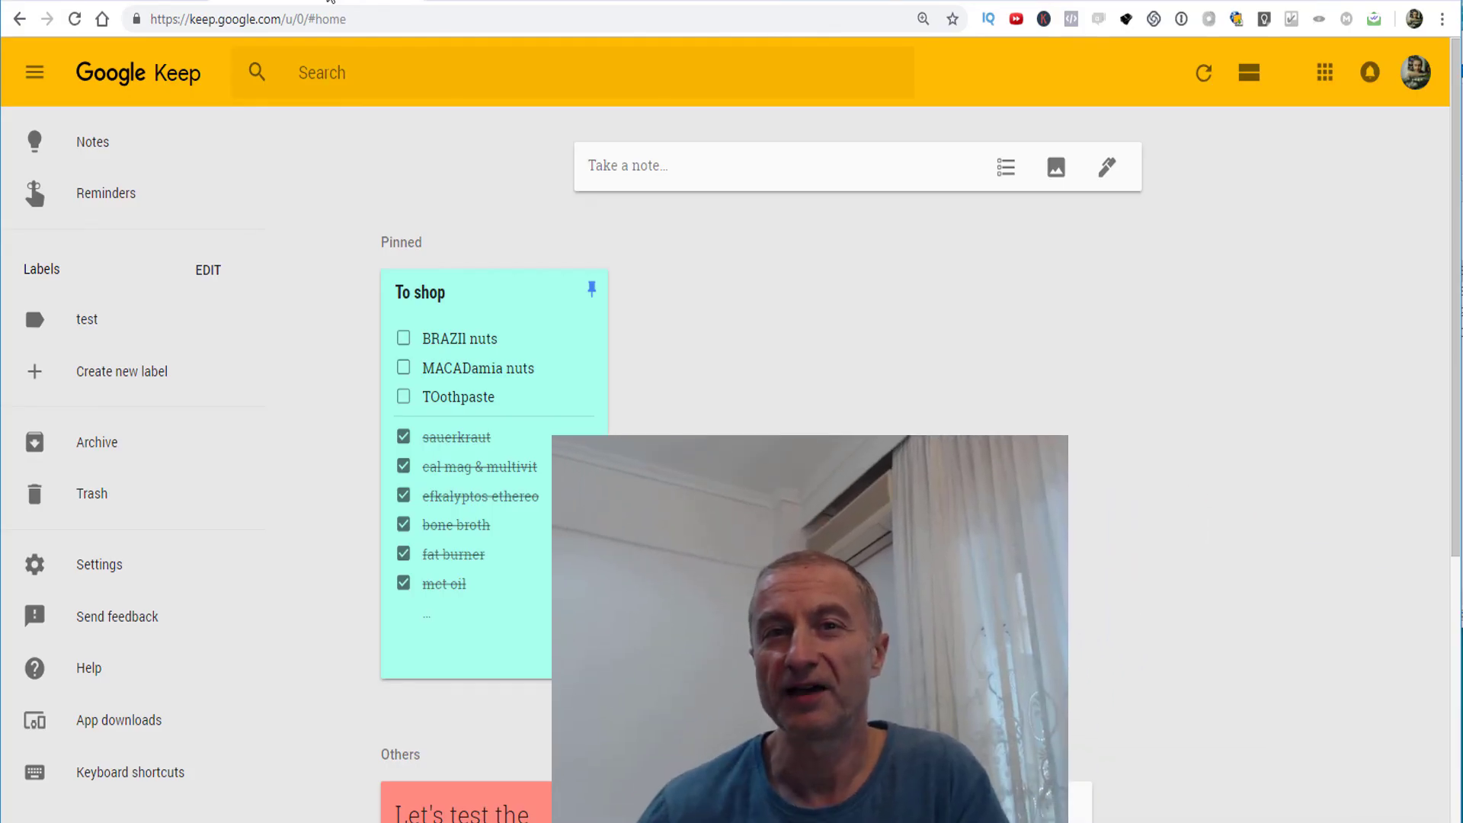